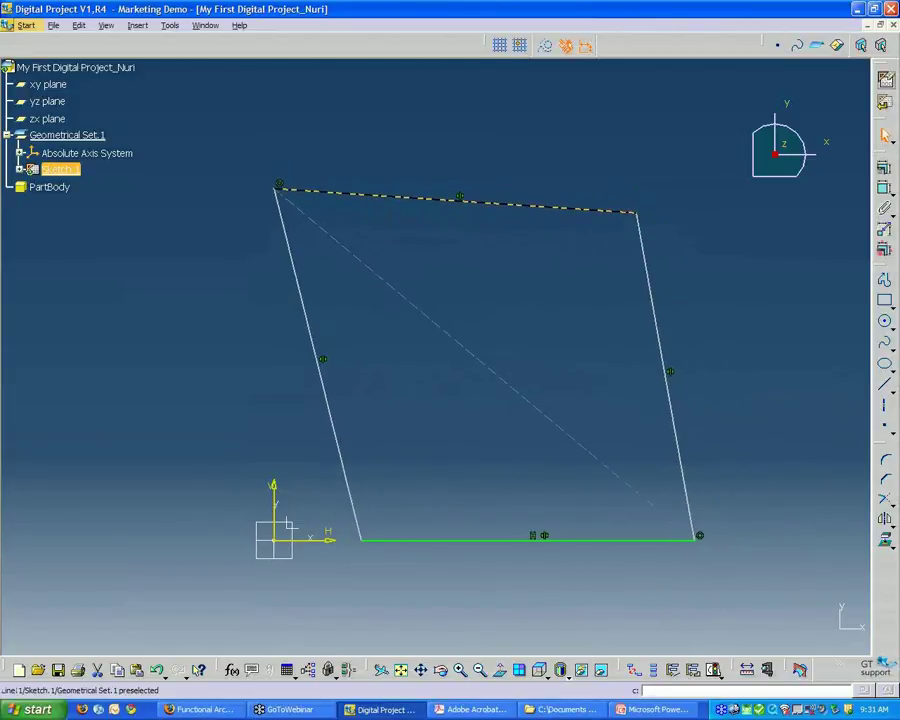
Add a roughly 13° angle dimension between the left slanted edge and the vertical axis.
click(601, 311)
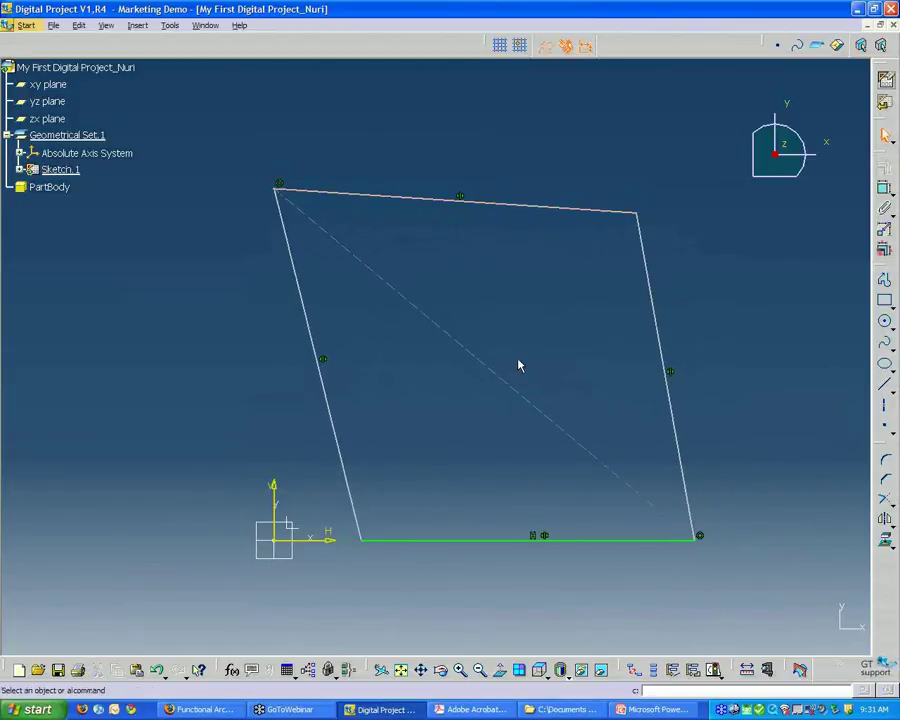
click(885, 192)
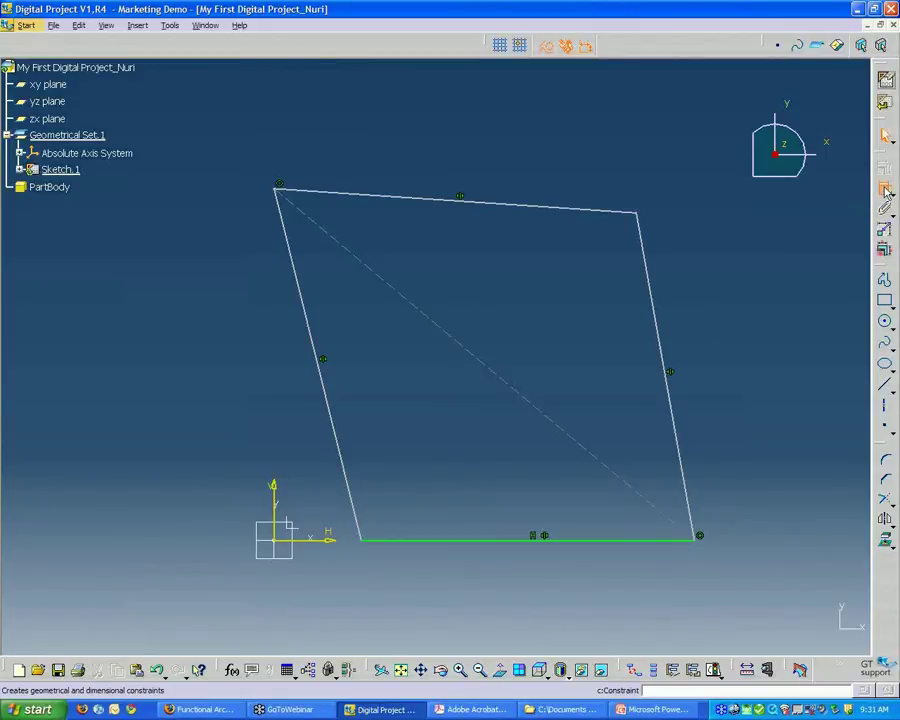
click(343, 449)
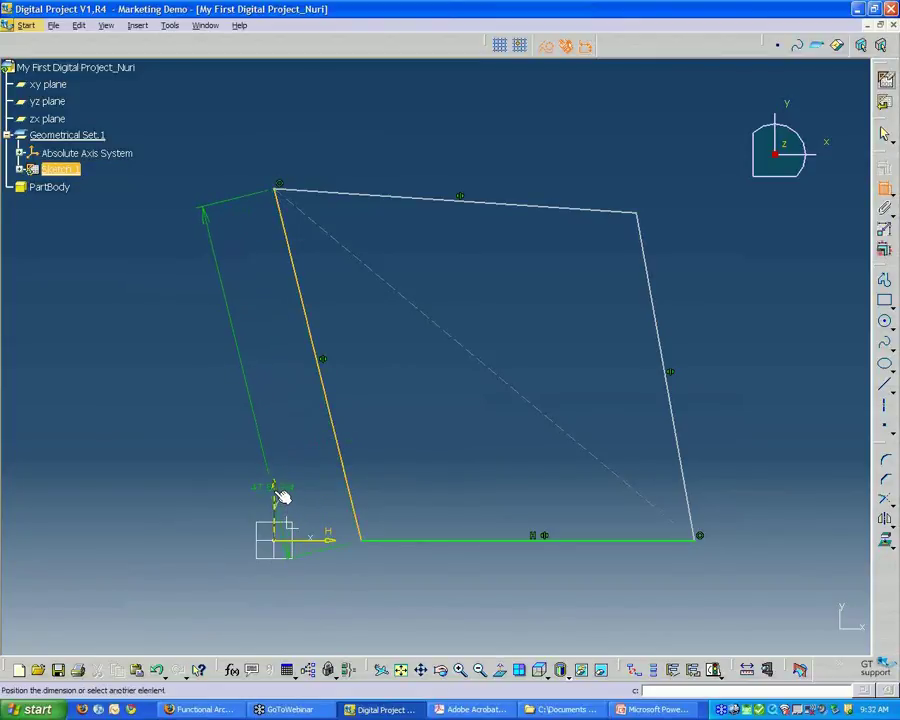
click(283, 496)
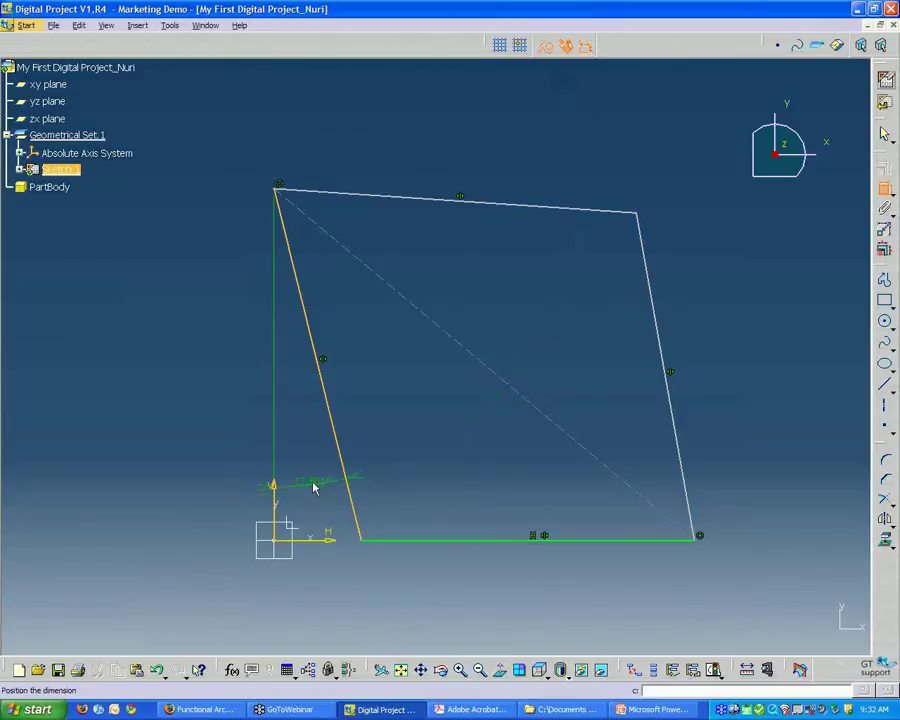
click(311, 484)
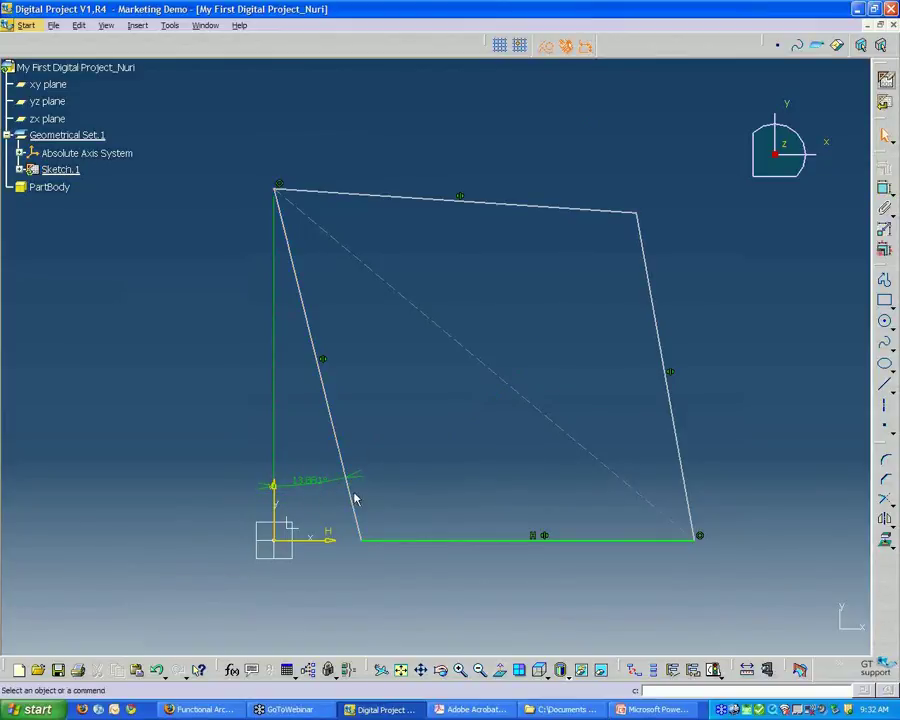
Dimension the left slanted edge (47' 8" 3/4) and the bottom edge (43' 9" 23/32).
click(884, 190)
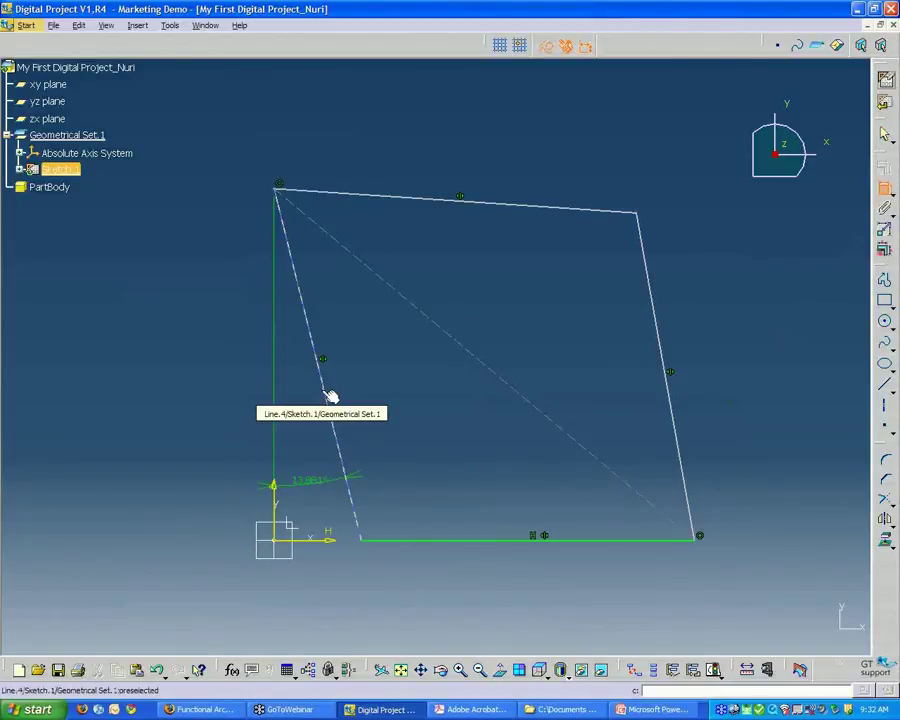
click(330, 397)
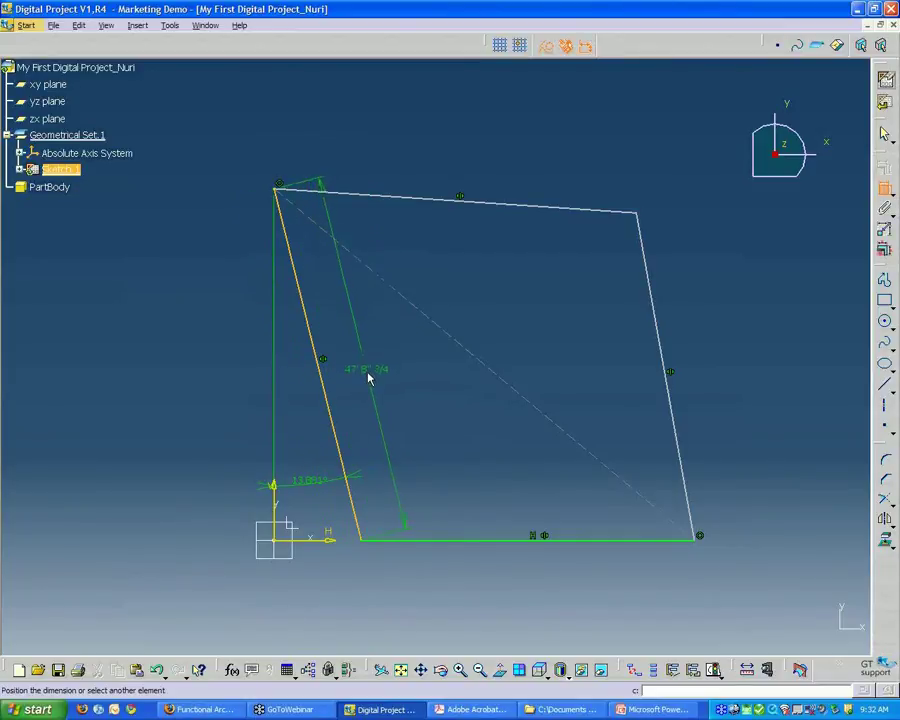
click(366, 376)
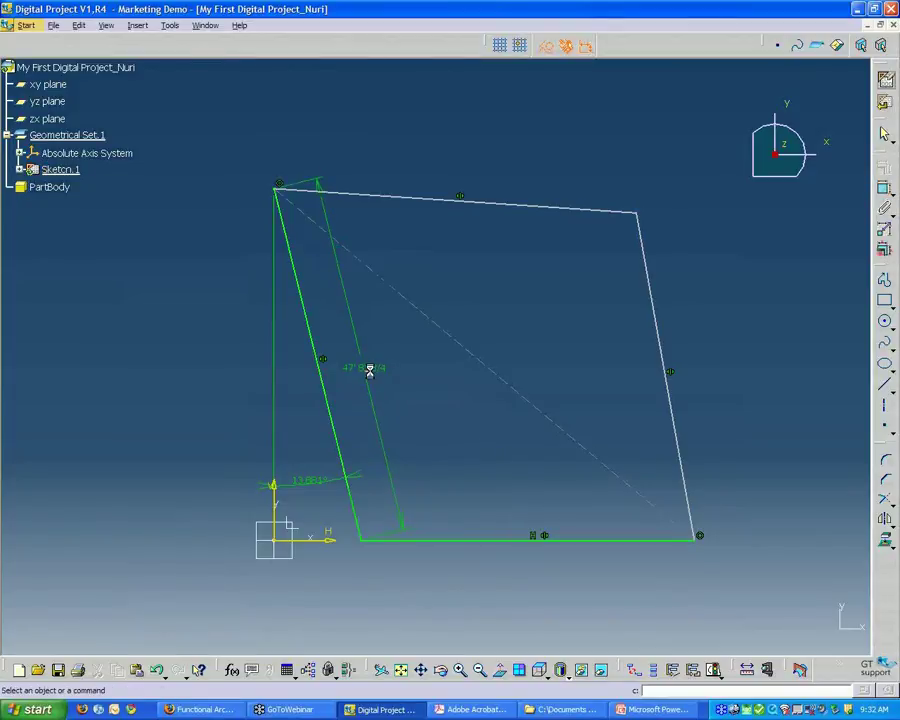
click(884, 189)
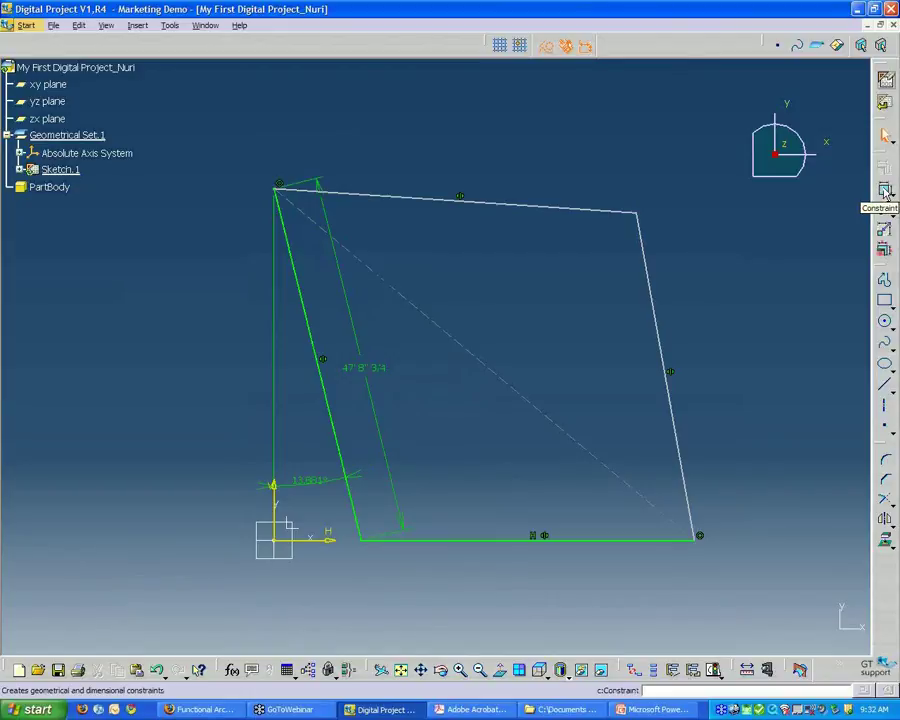
click(572, 541)
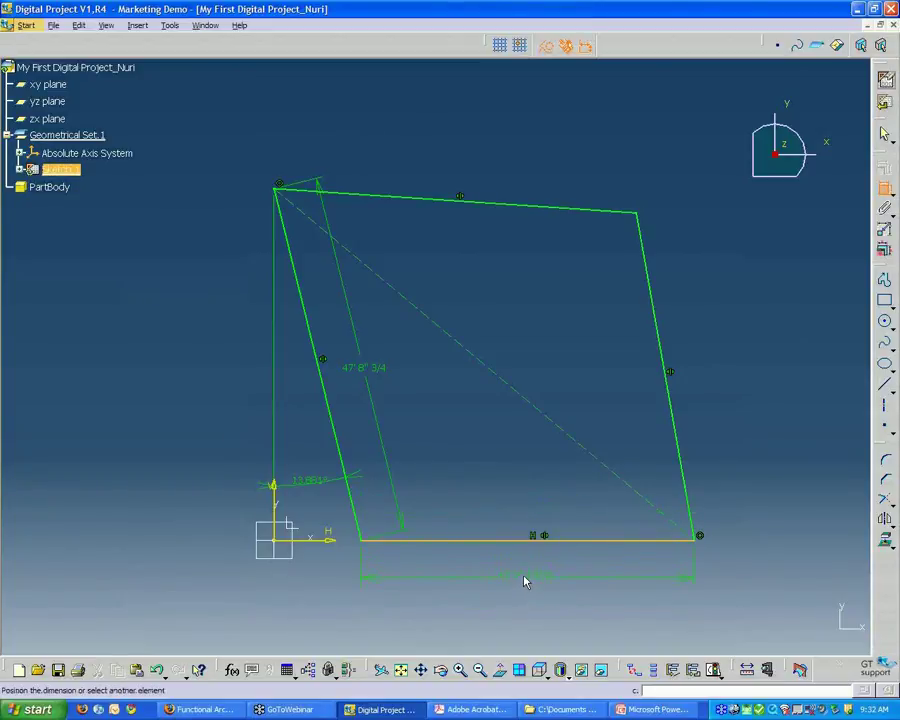
click(531, 503)
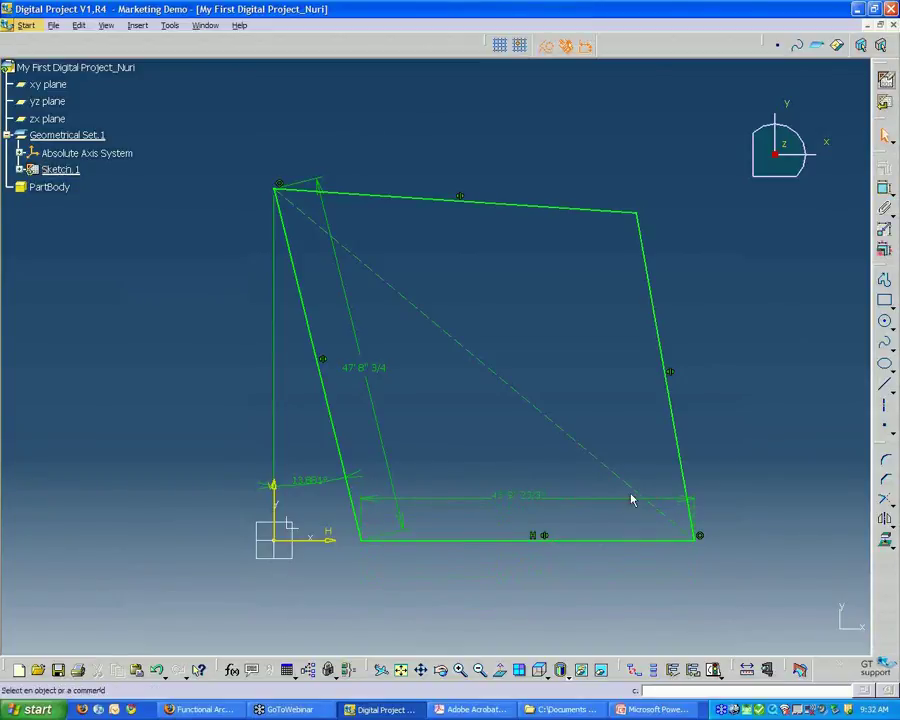
middle_drag(745, 452, 712, 522)
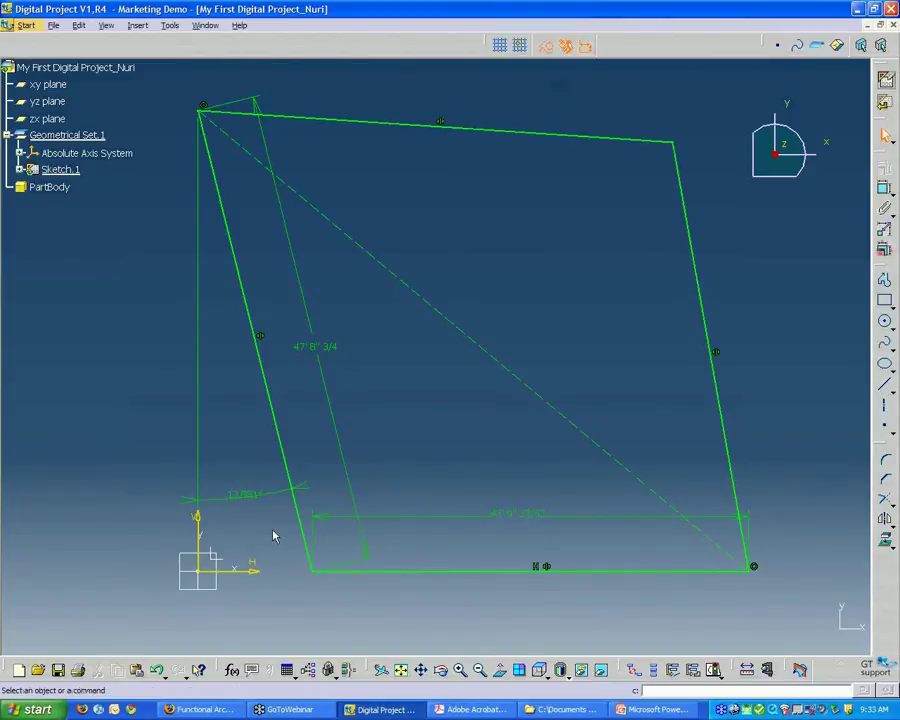
mouse_move(435, 356)
middle_down()
mouse_move(473, 387)
mouse_move(420, 324)
middle_up()
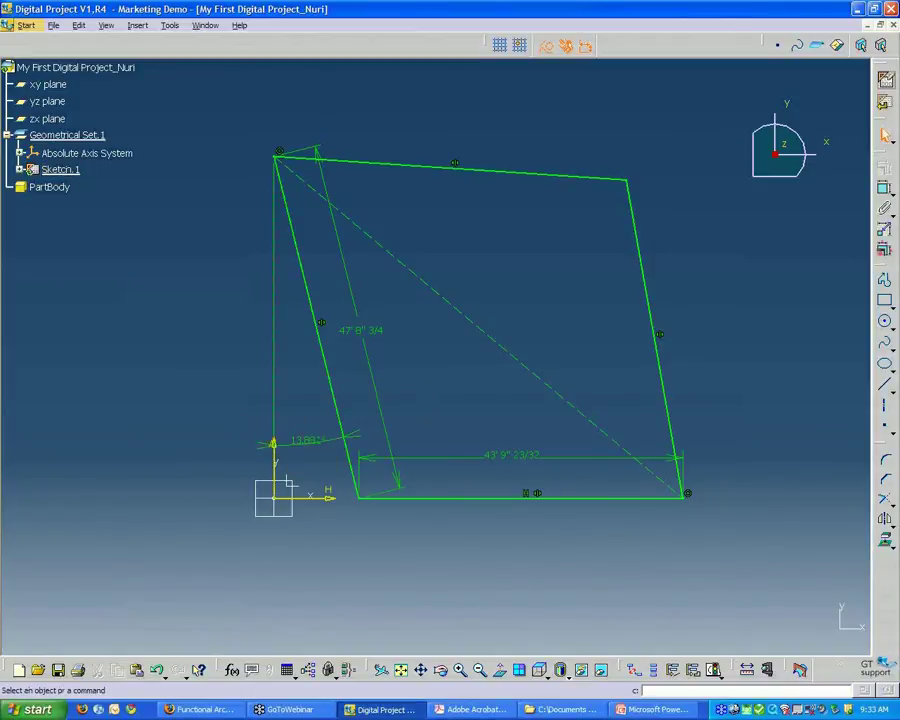
Change the angle dimension's value to 15°.
double_click(318, 445)
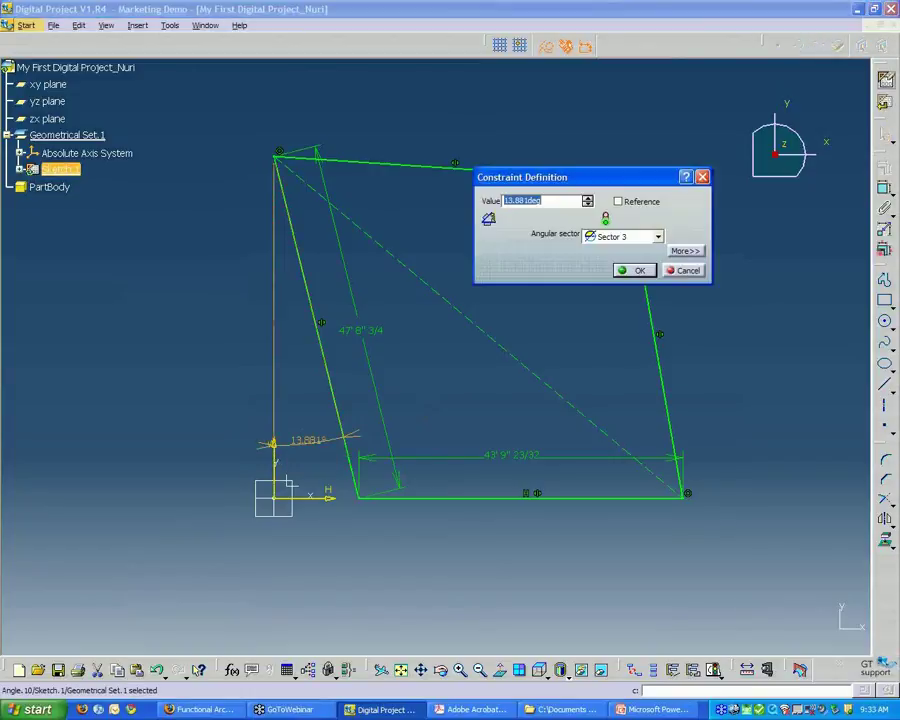
drag(558, 176, 536, 128)
text(15)
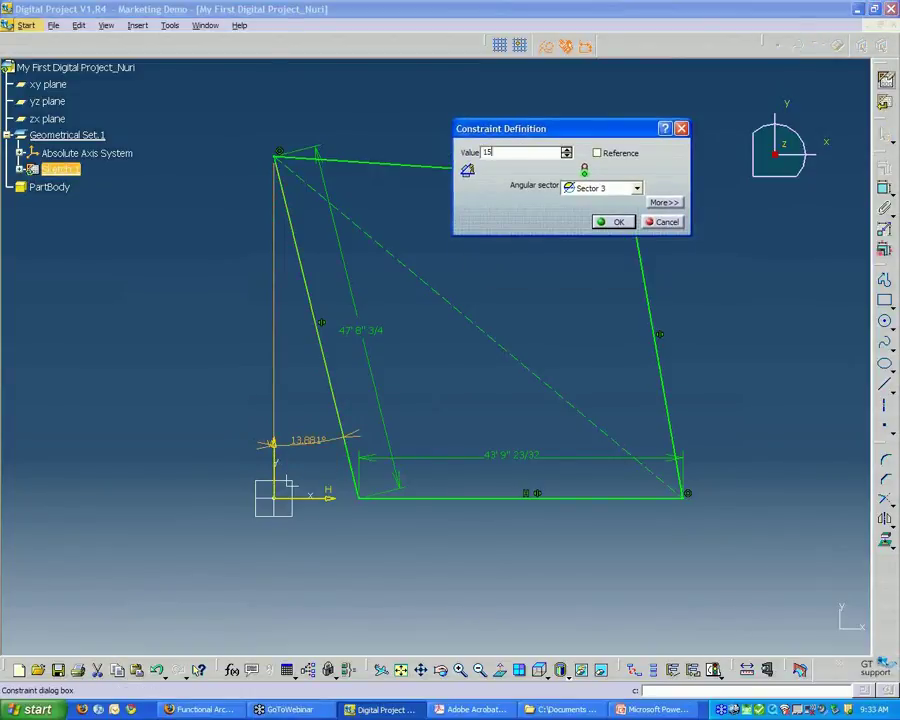
key(BackSpace)
text(3)
click(613, 221)
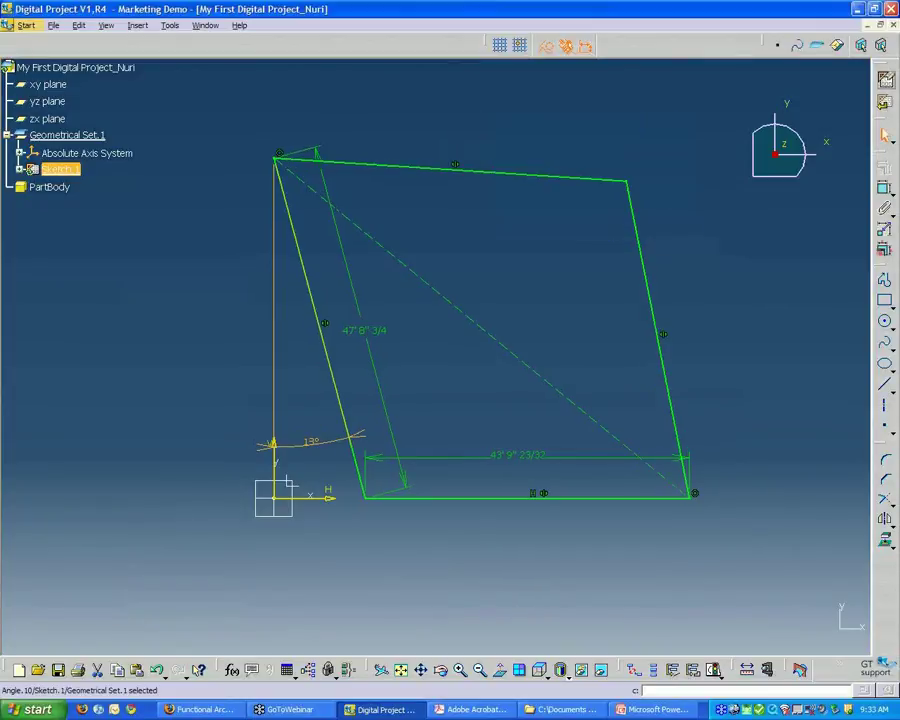
click(565, 257)
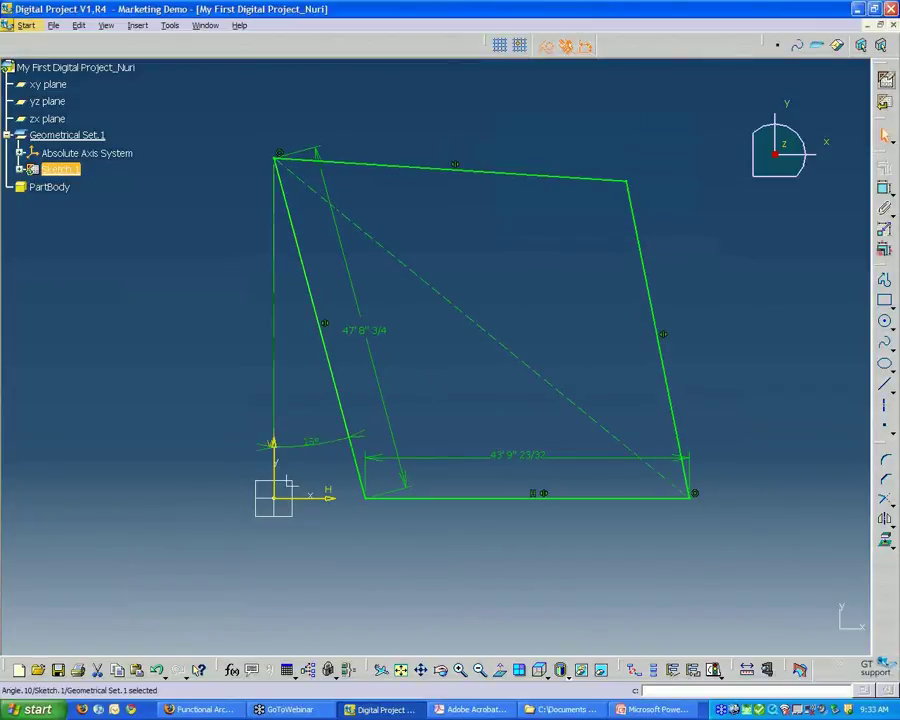
Set the slanted edge length to 50' and the bottom edge length to 100'.
double_click(372, 333)
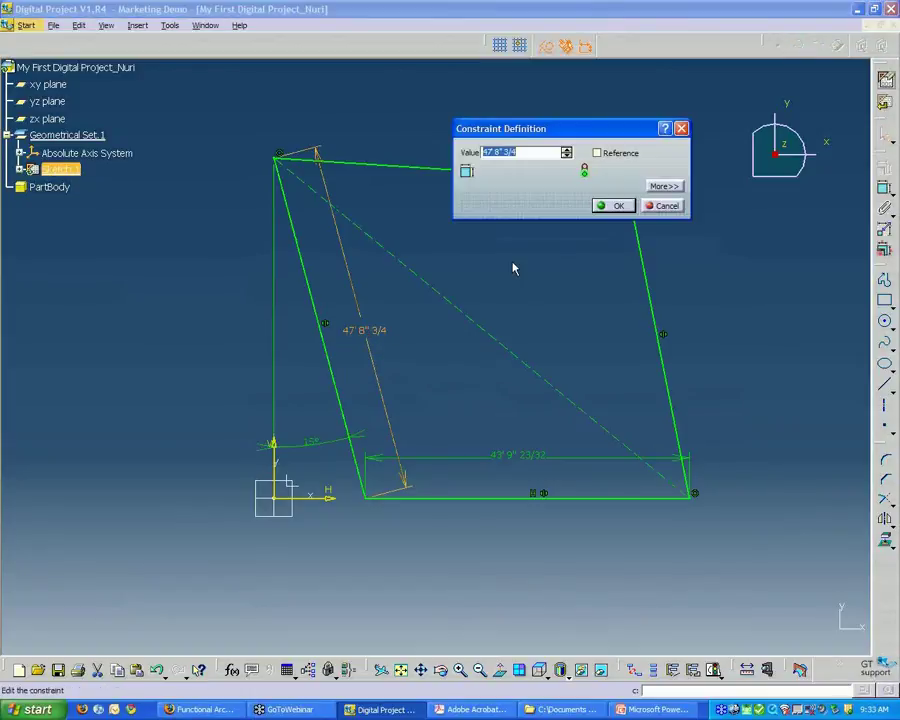
text(50')
key(Return)
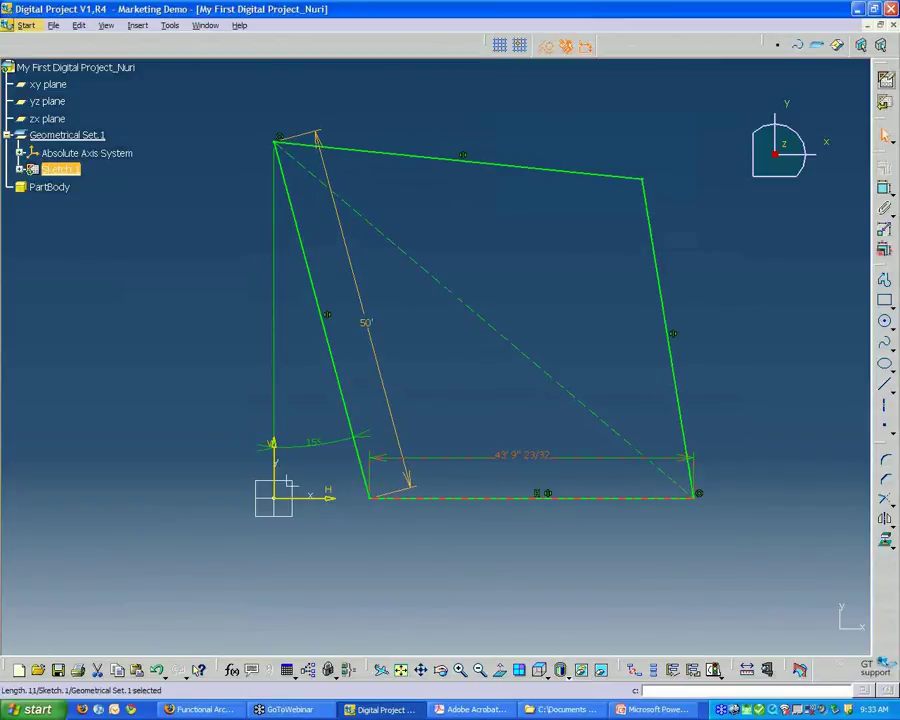
double_click(522, 455)
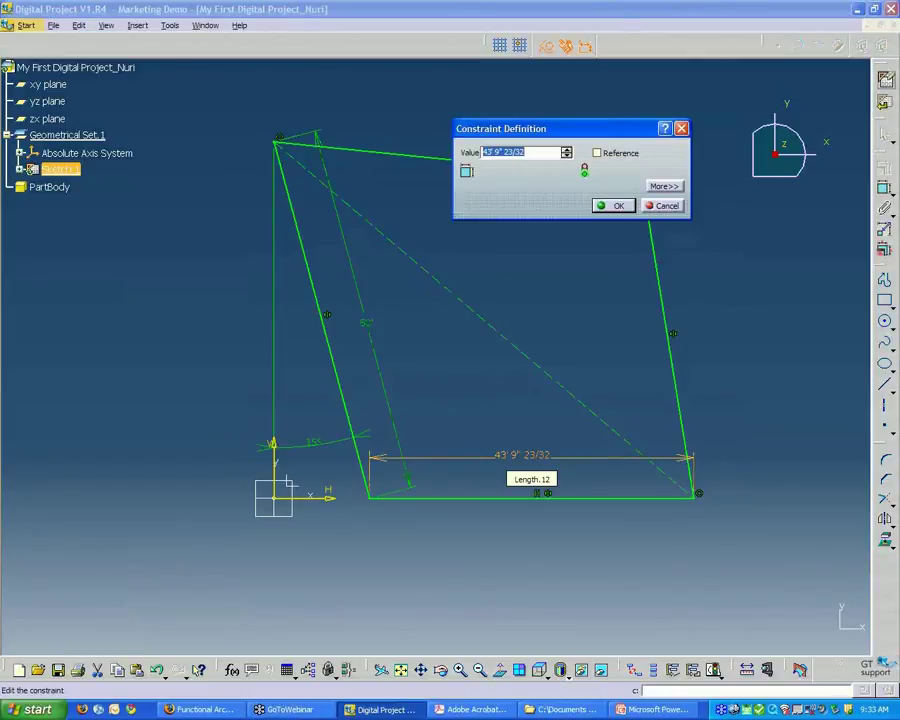
text(100)
key(Return)
middle_drag(436, 354, 656, 252)
Move the 100' bottom-edge dimension so it sits below the bottom line.
middle_drag(582, 520, 624, 500)
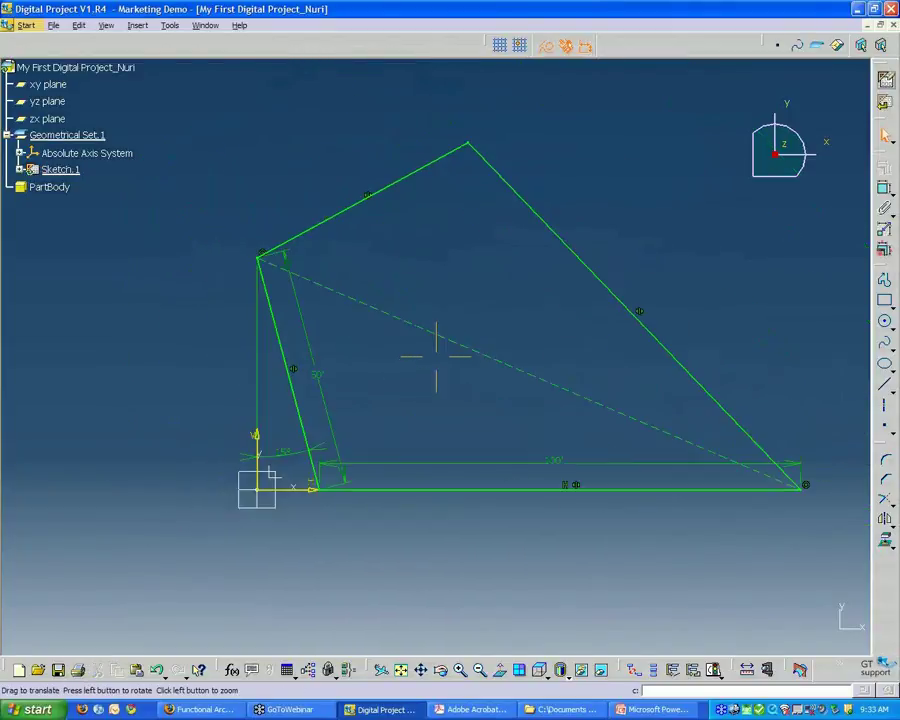
mouse_move(436, 354)
middle_down()
mouse_move(534, 502)
mouse_move(516, 426)
mouse_move(389, 414)
middle_up()
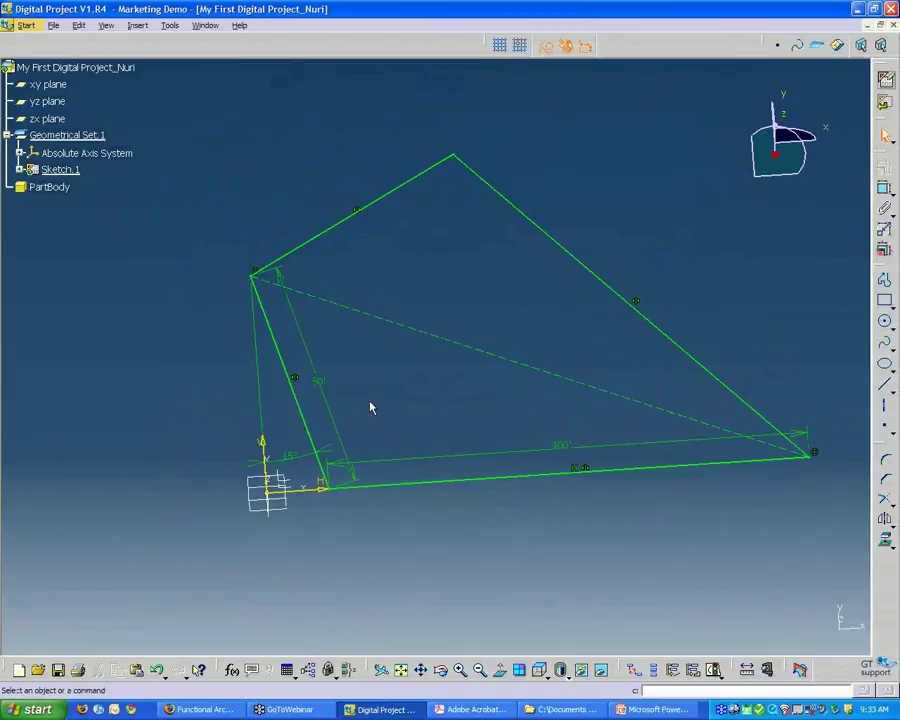
mouse_move(504, 414)
middle_down()
mouse_move(496, 382)
mouse_move(471, 414)
mouse_move(476, 452)
middle_up()
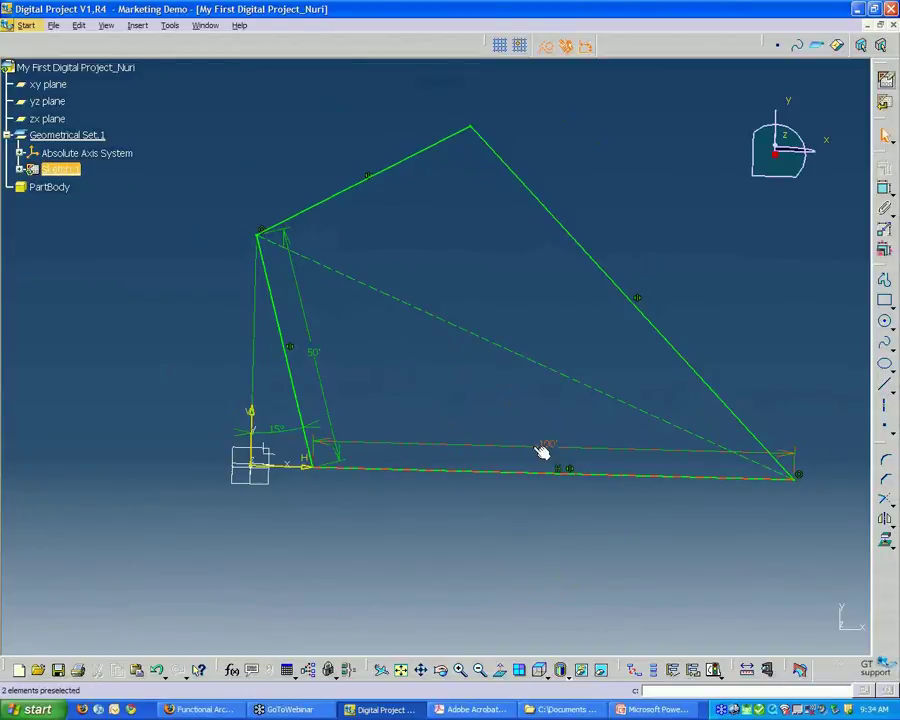
mouse_move(540, 447)
mouse_down()
mouse_move(540, 511)
mouse_move(540, 498)
mouse_up()
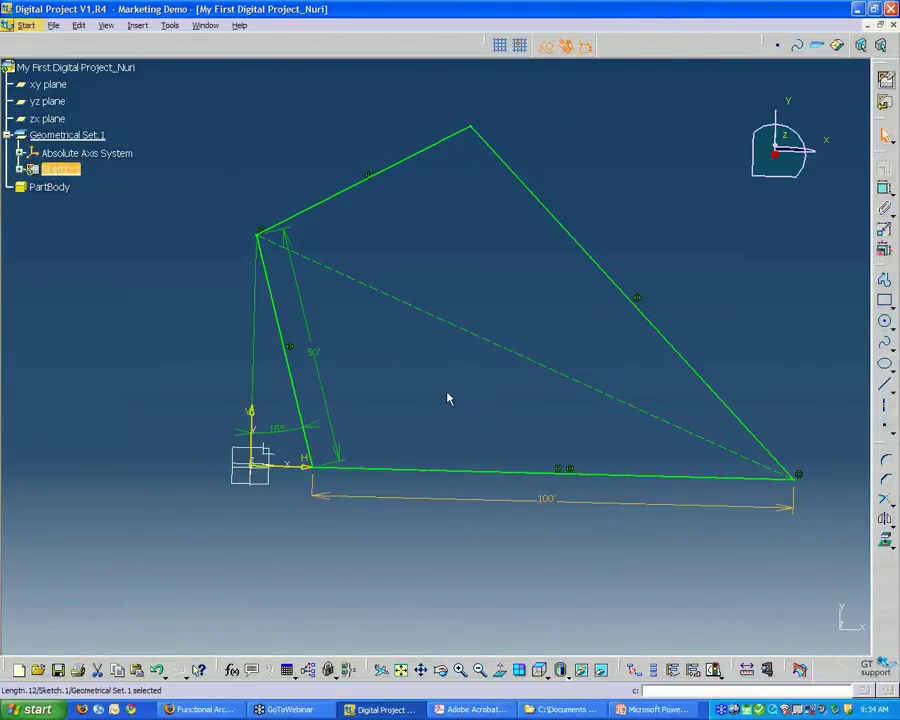
middle_drag(480, 390, 460, 372)
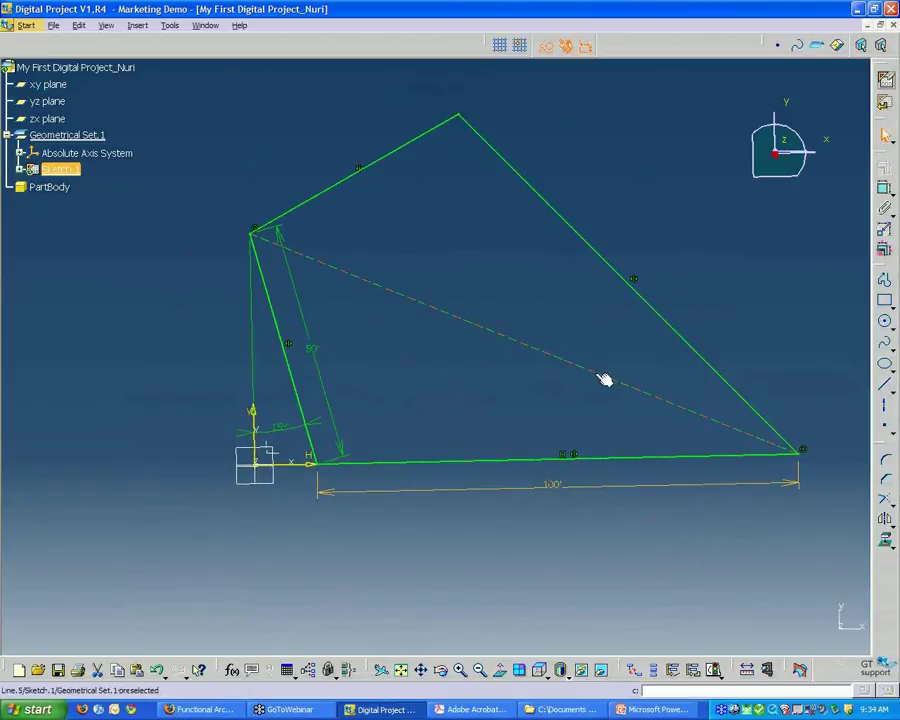
mouse_move(700, 372)
middle_down()
mouse_move(686, 378)
mouse_move(778, 361)
mouse_move(769, 369)
middle_up()
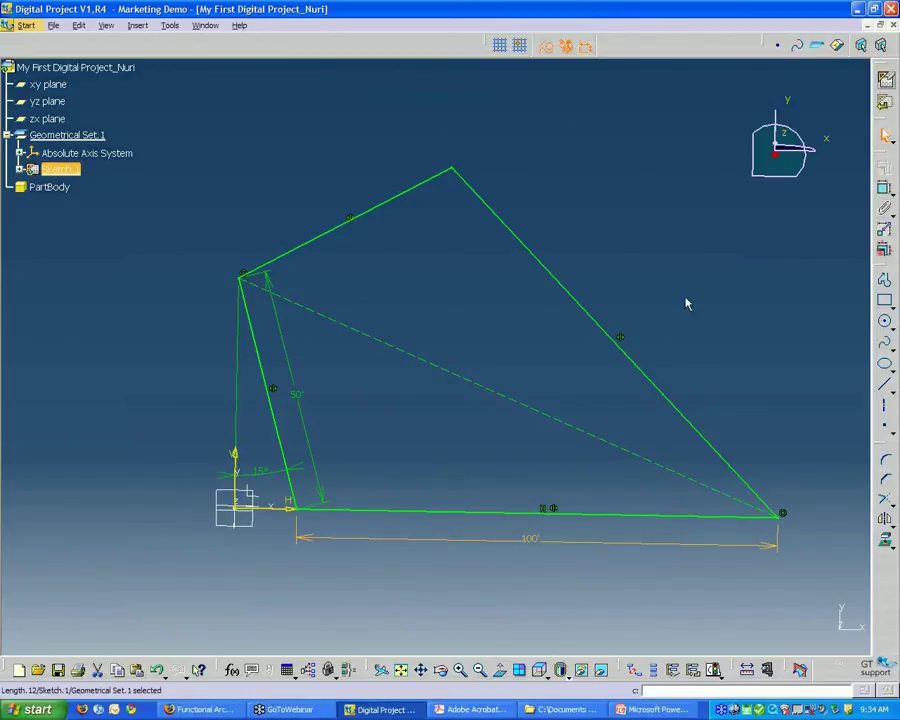
click(692, 406)
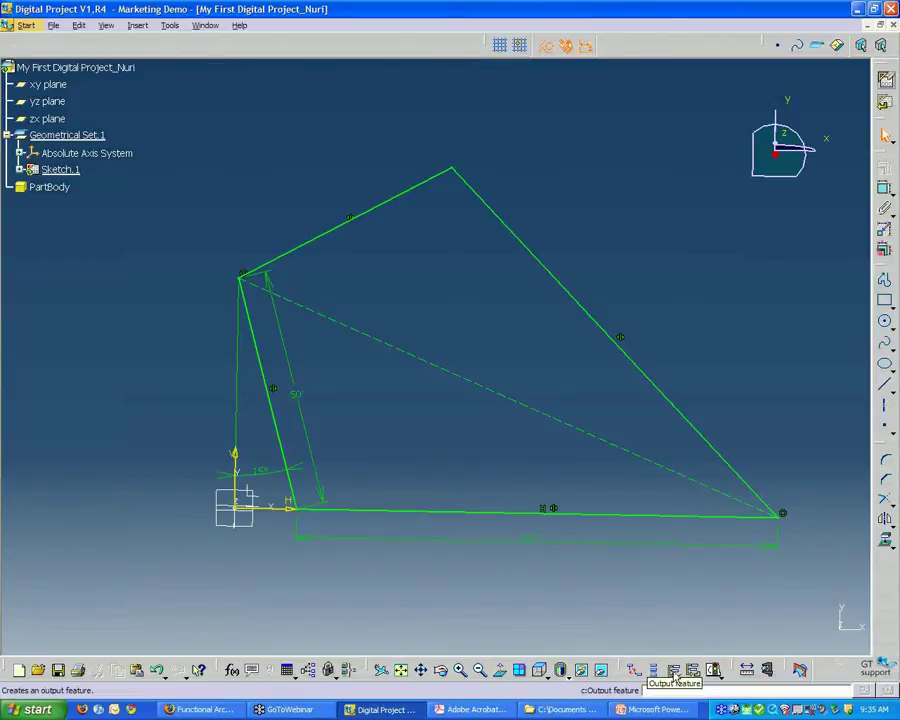
Publish the bottom edge and the left slanted edge as sketch outputs.
click(675, 676)
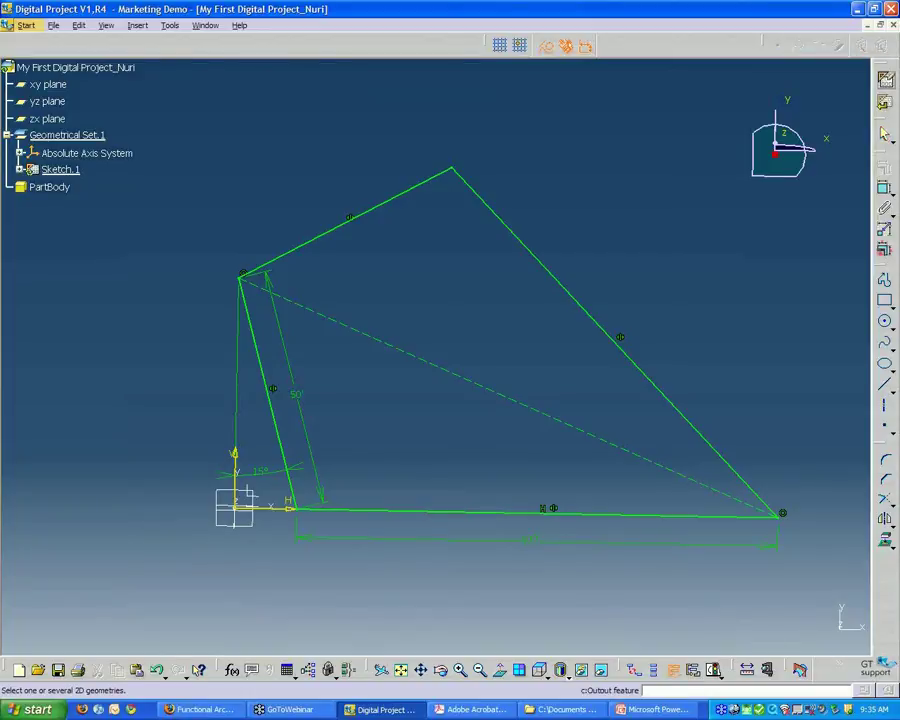
click(432, 516)
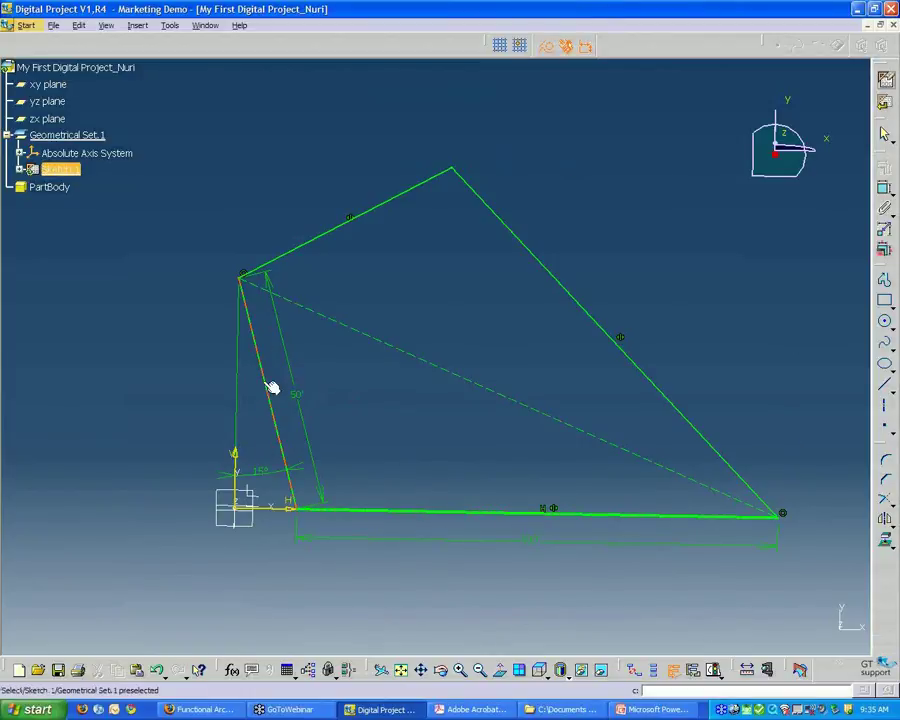
ctrl+click(264, 371)
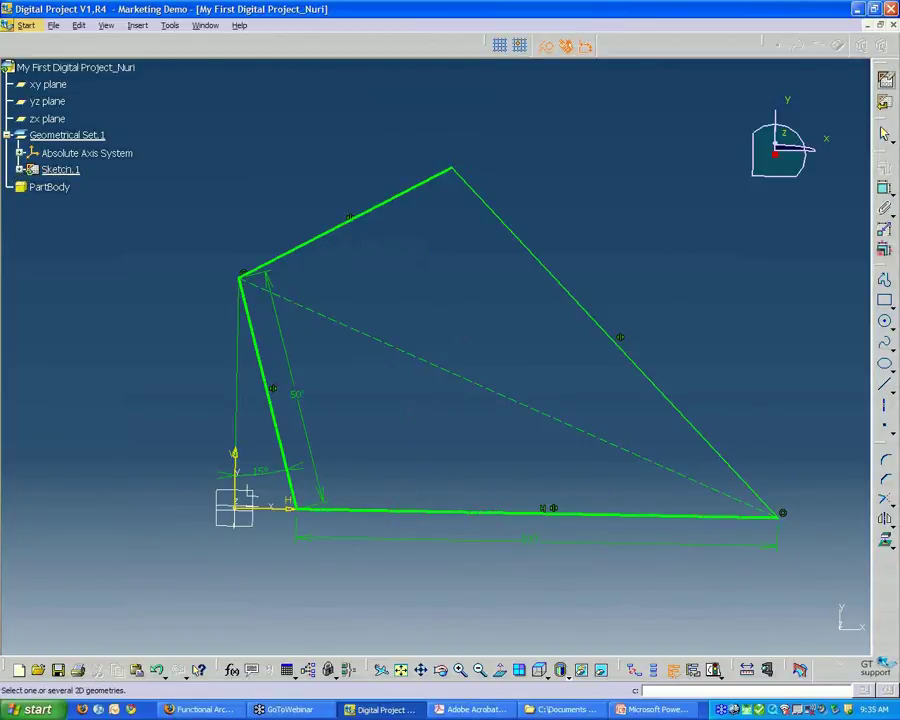
Publish the remaining perimeter line and the four corner points as outputs.
click(19, 169)
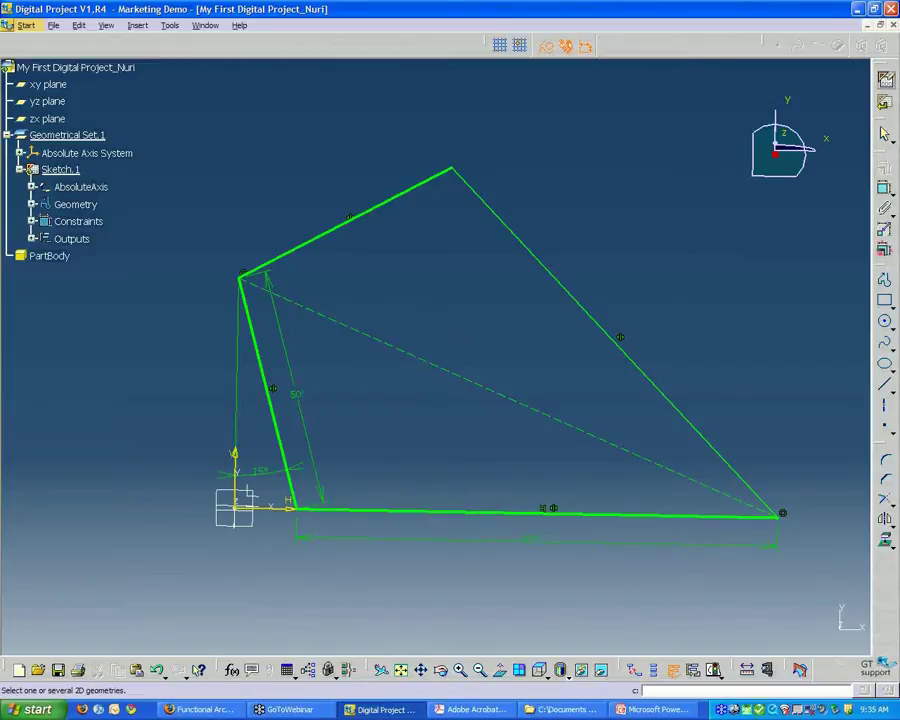
click(32, 238)
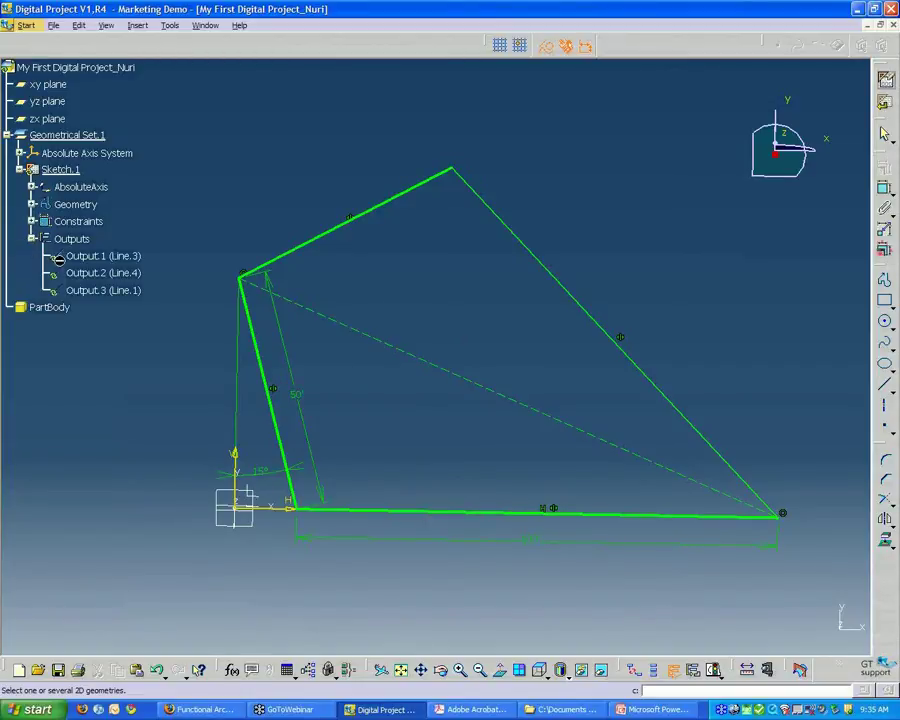
click(545, 264)
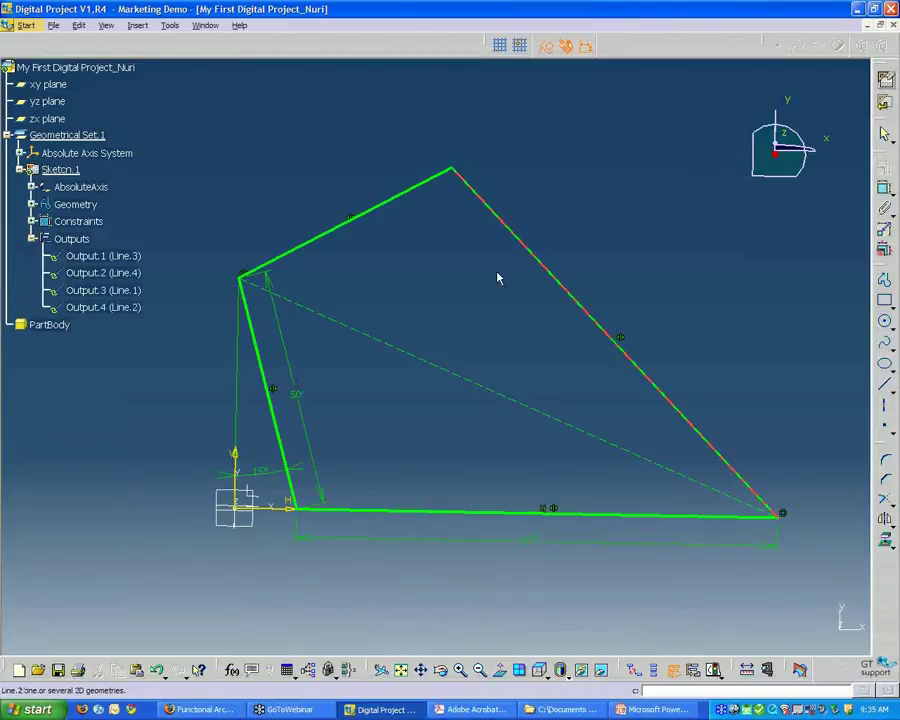
click(782, 515)
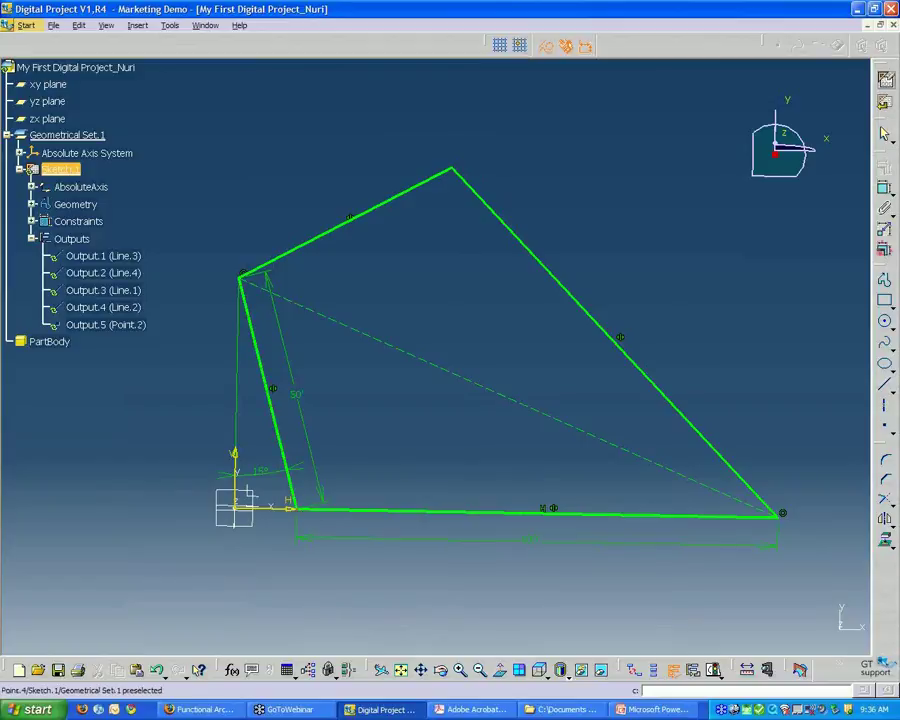
click(305, 512)
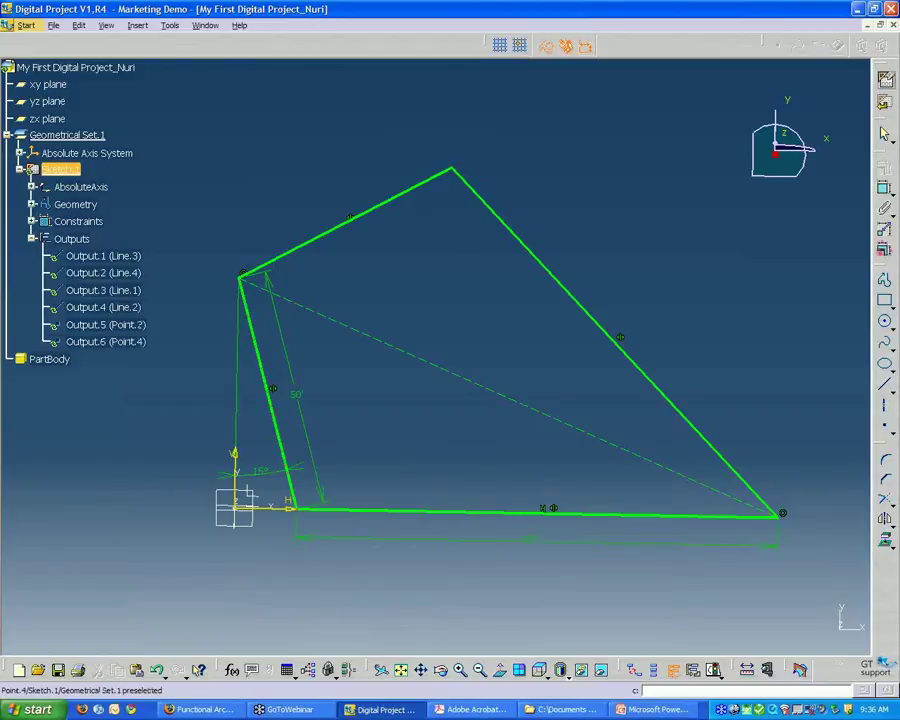
click(245, 280)
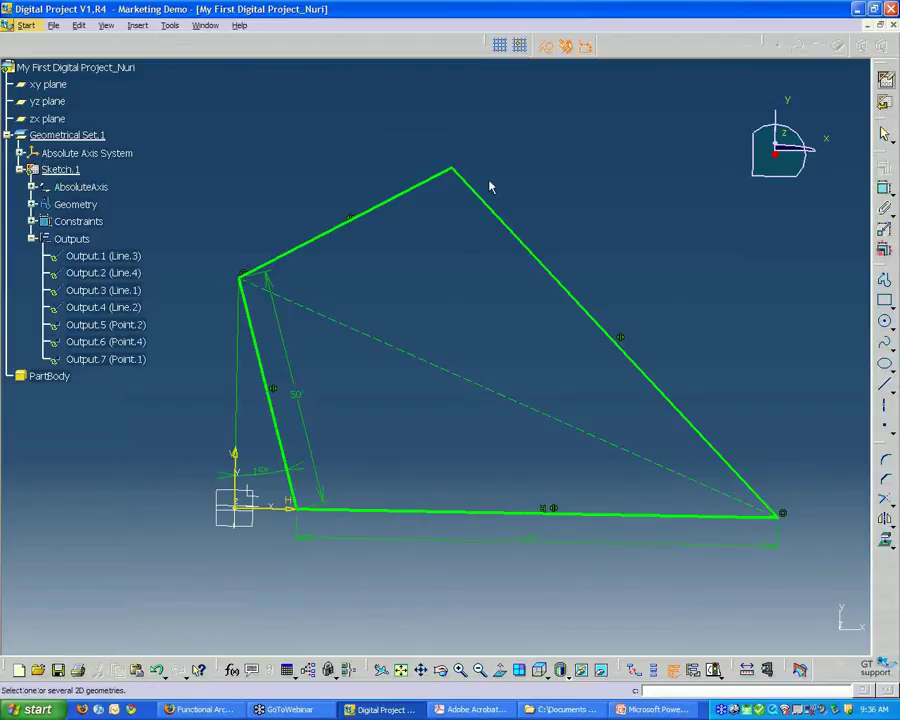
click(455, 172)
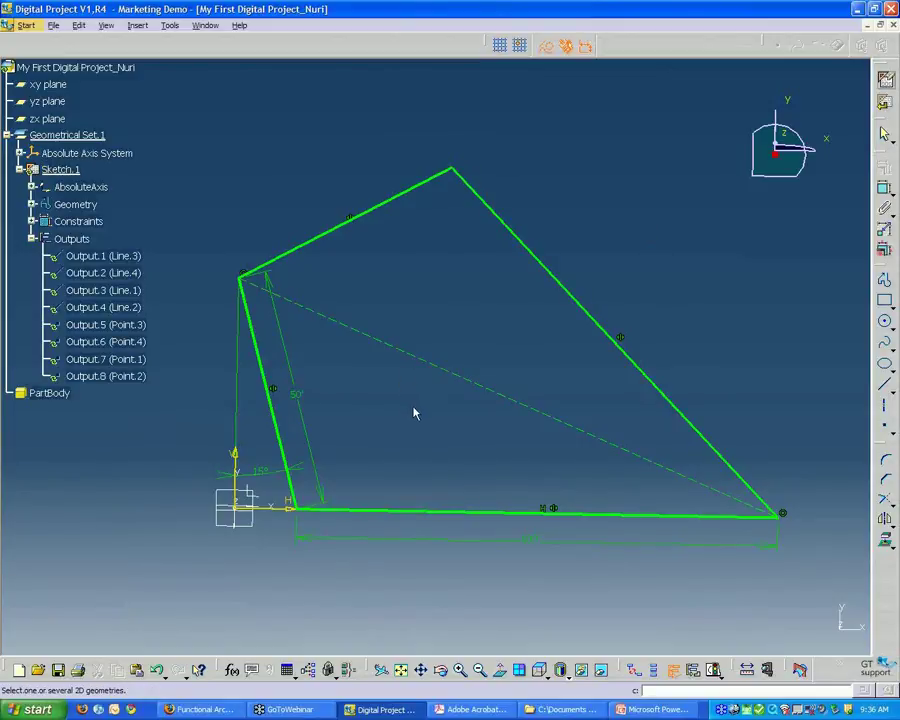
Orbit the sketch into an oblique 3D view and exit the sketch editor.
mouse_move(420, 426)
middle_down()
mouse_move(428, 441)
mouse_move(425, 421)
middle_up()
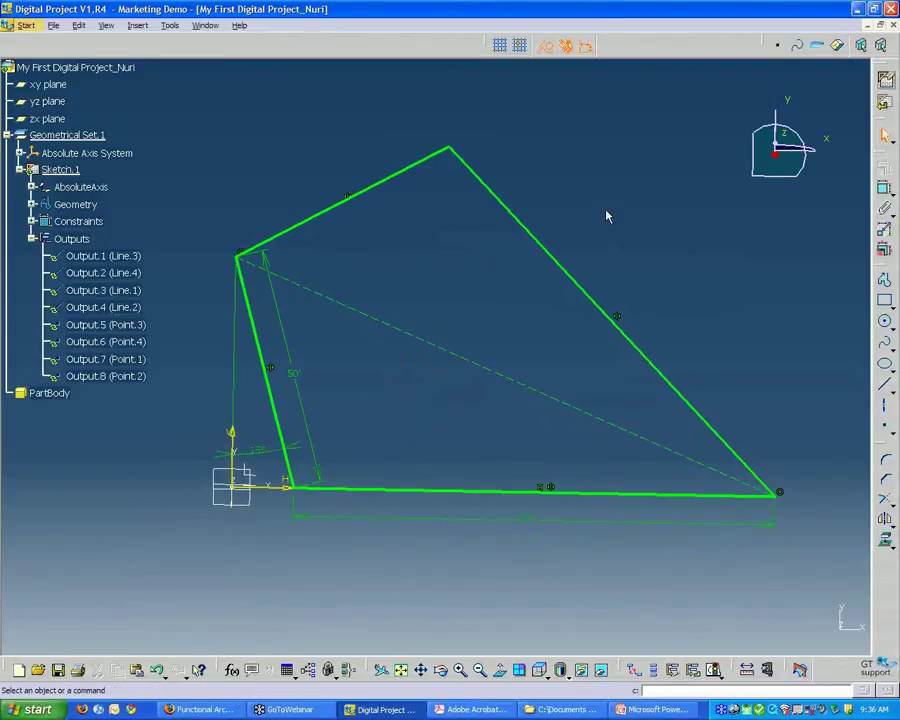
mouse_move(646, 346)
middle_down()
mouse_move(624, 502)
mouse_move(501, 293)
mouse_move(691, 315)
mouse_move(438, 394)
middle_up()
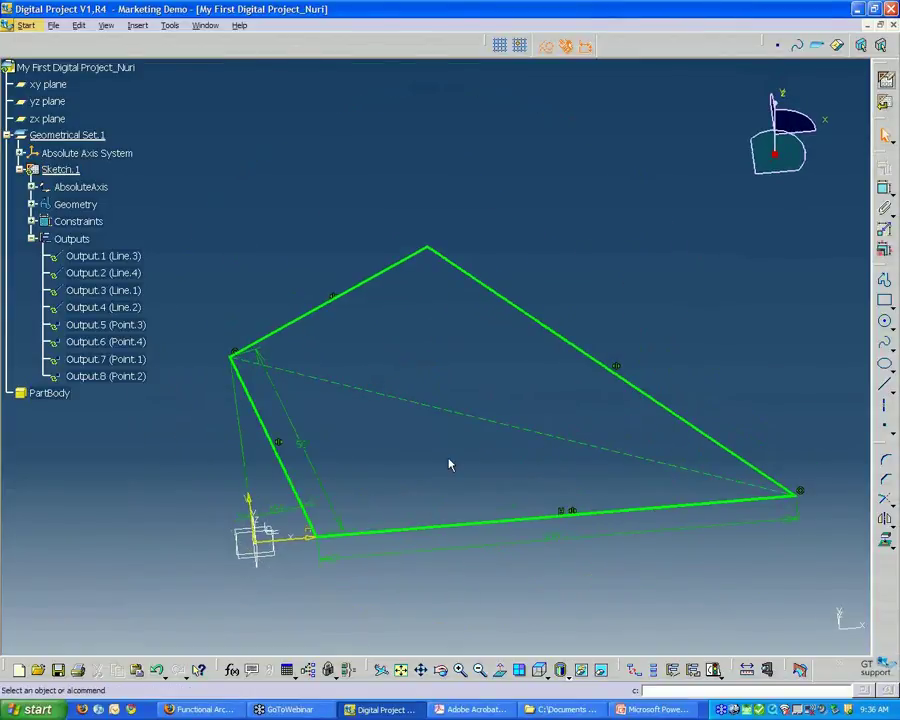
mouse_move(448, 464)
middle_down()
mouse_move(430, 426)
mouse_move(491, 390)
middle_up()
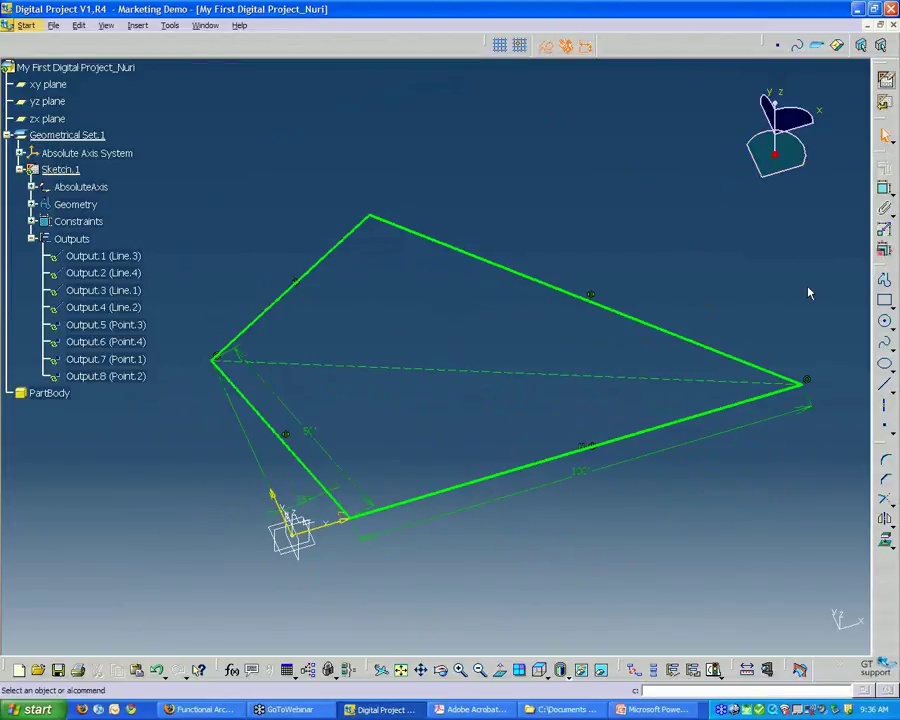
click(886, 106)
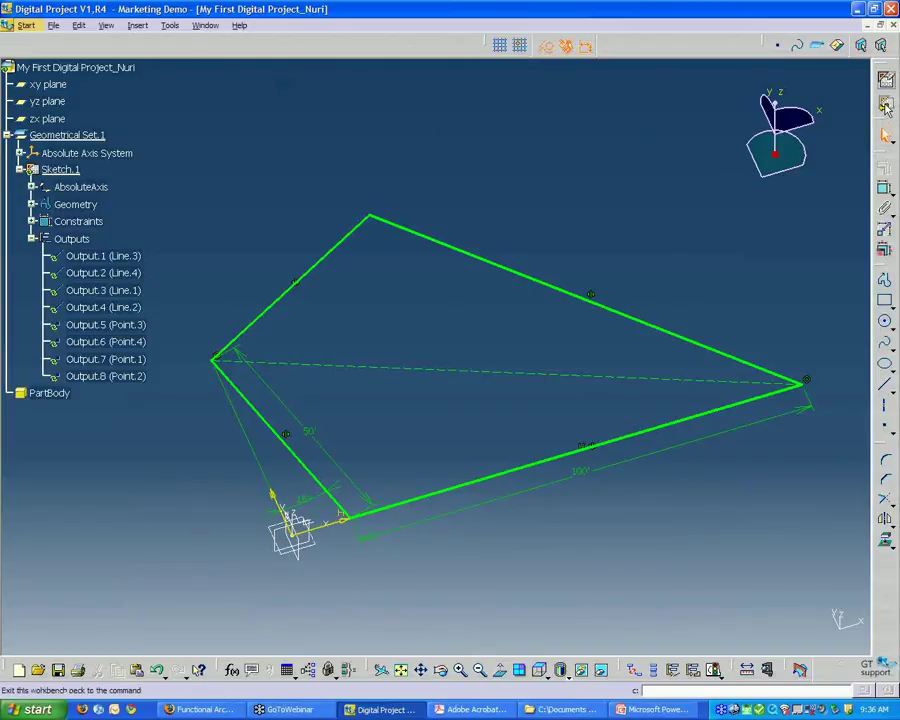
Return to the 3D part workspace and orbit around the sketch wireframe.
click(886, 106)
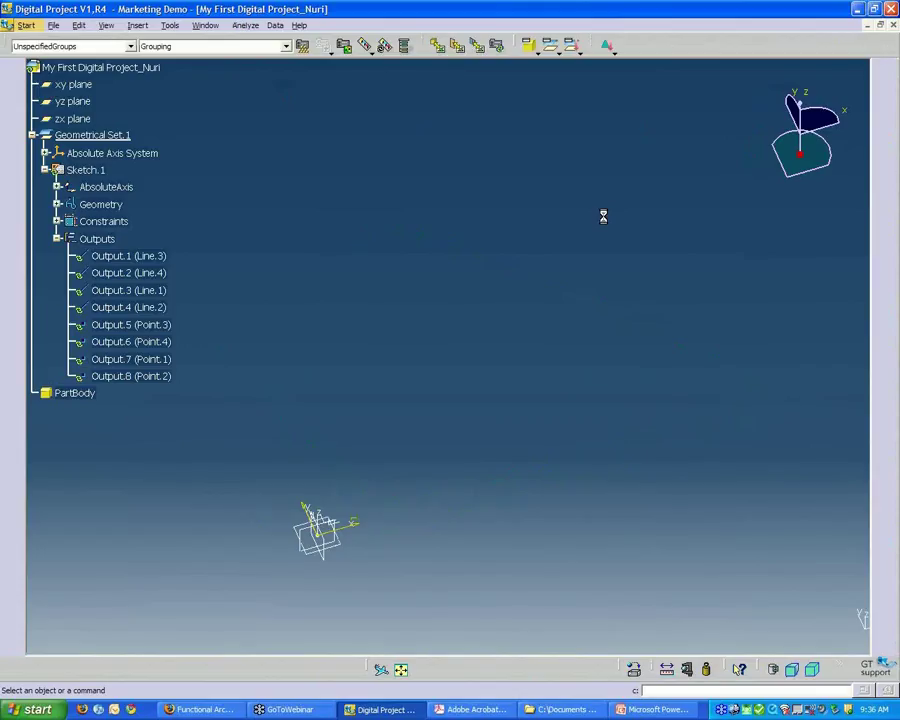
mouse_move(500, 350)
middle_down()
mouse_move(520, 330)
mouse_move(544, 230)
mouse_move(470, 470)
mouse_move(390, 400)
mouse_move(443, 388)
middle_up()
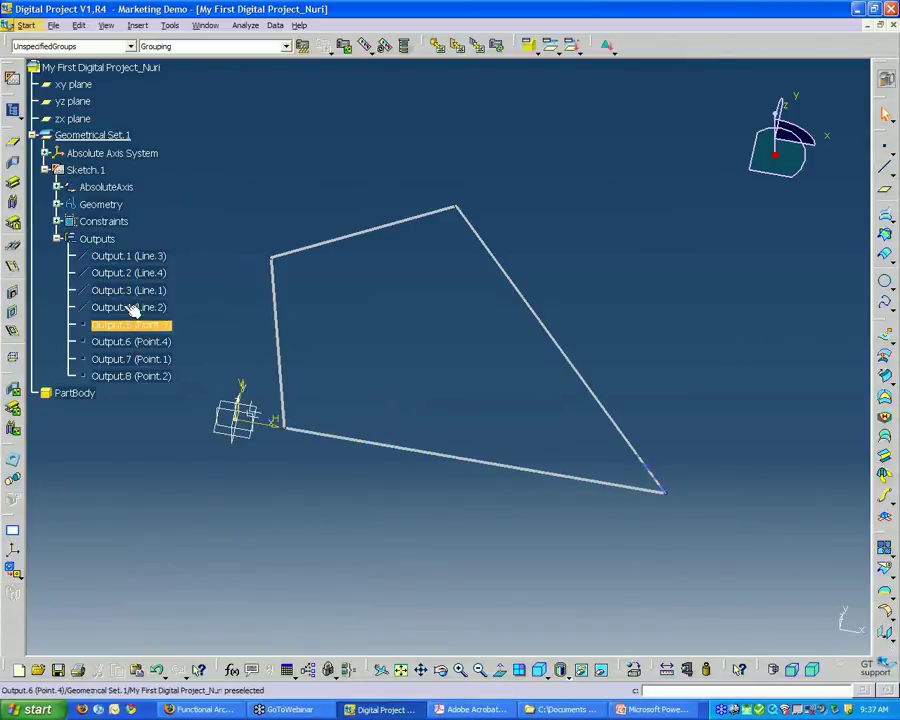
mouse_move(297, 392)
middle_down()
mouse_move(317, 392)
mouse_move(345, 435)
middle_up()
right_click(140, 259)
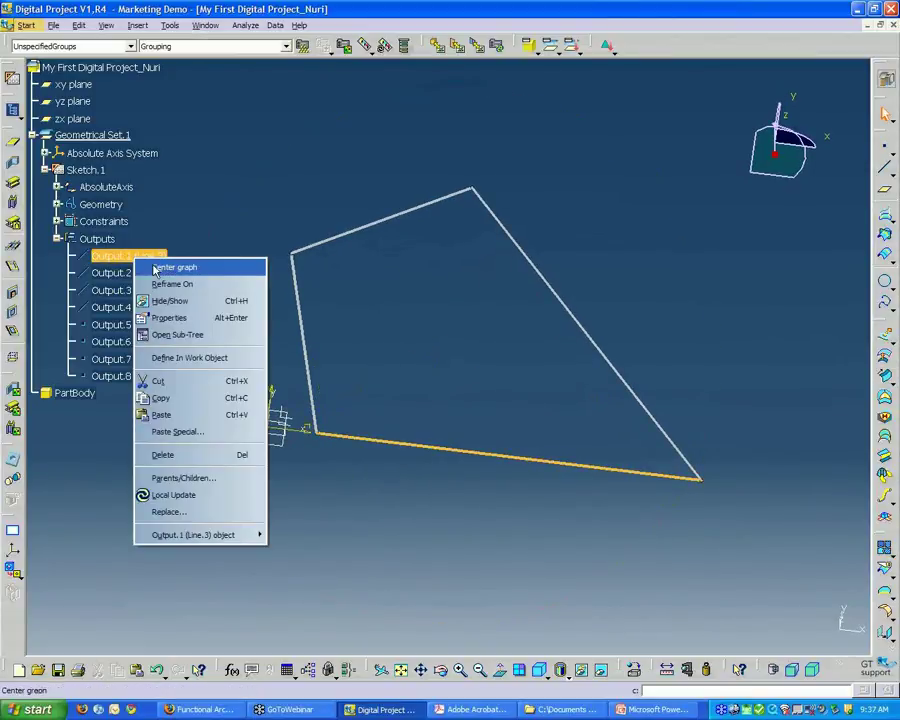
Rename Output.1 to SOUTH and Output.2 to WEST via Feature Properties.
click(175, 319)
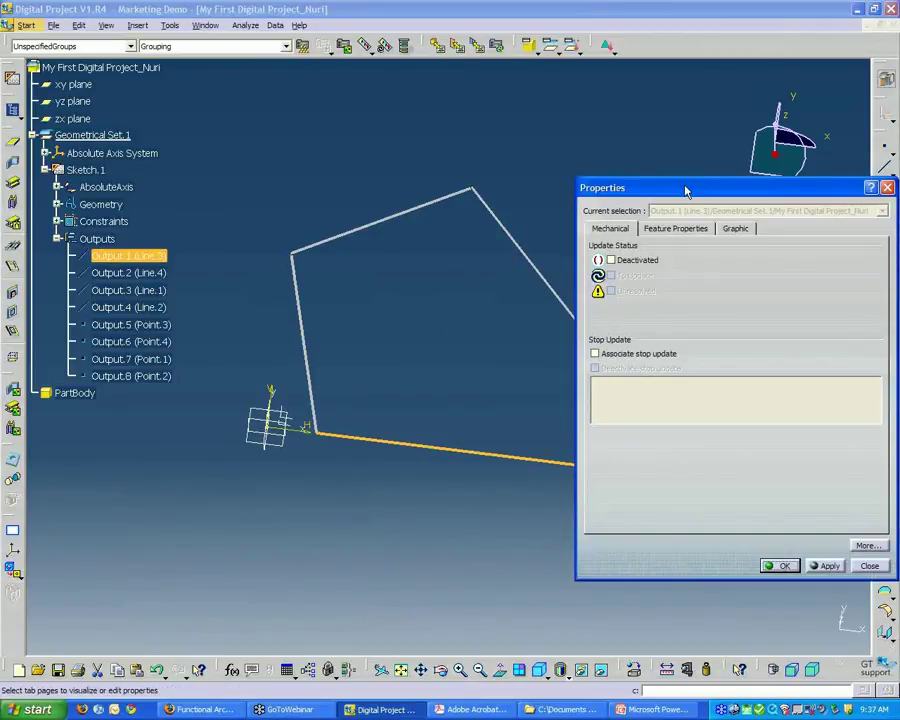
drag(686, 190, 407, 182)
click(396, 220)
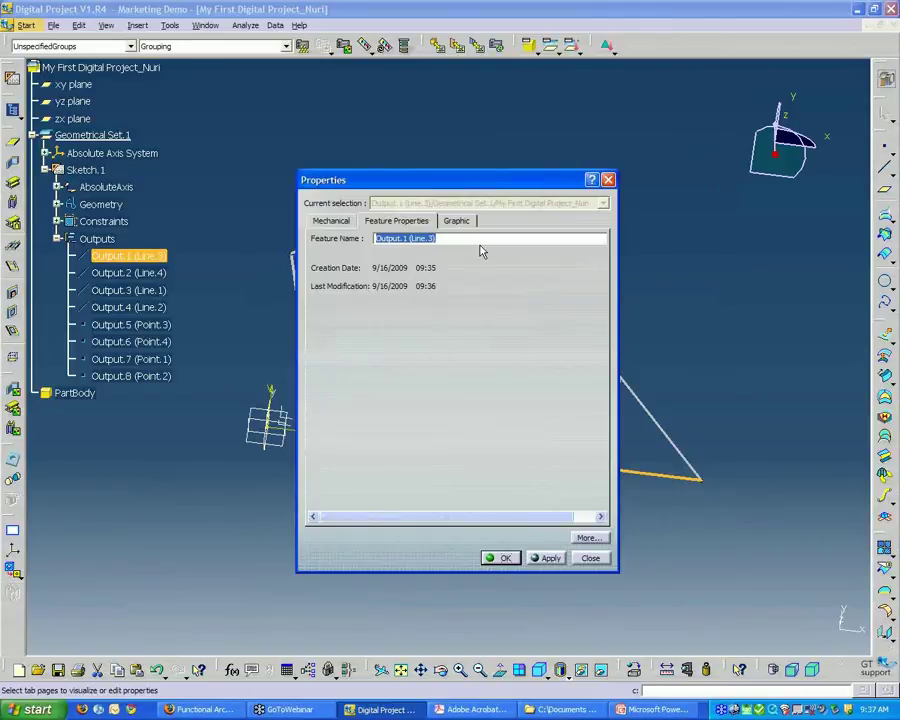
text(SOUTH)
key(Return)
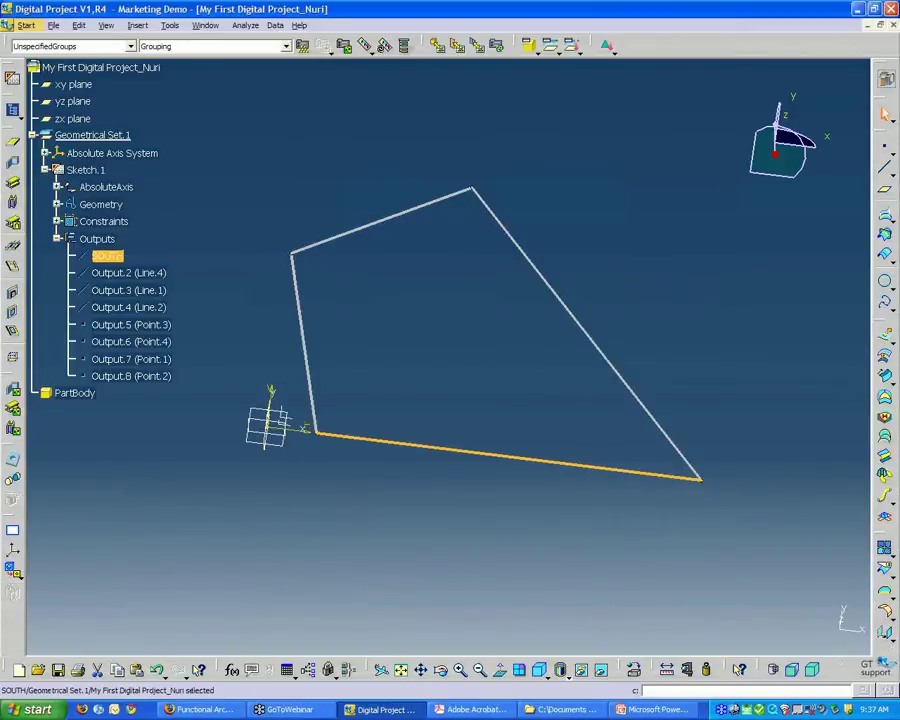
click(100, 272)
middle_drag(387, 368, 400, 378)
right_click(148, 279)
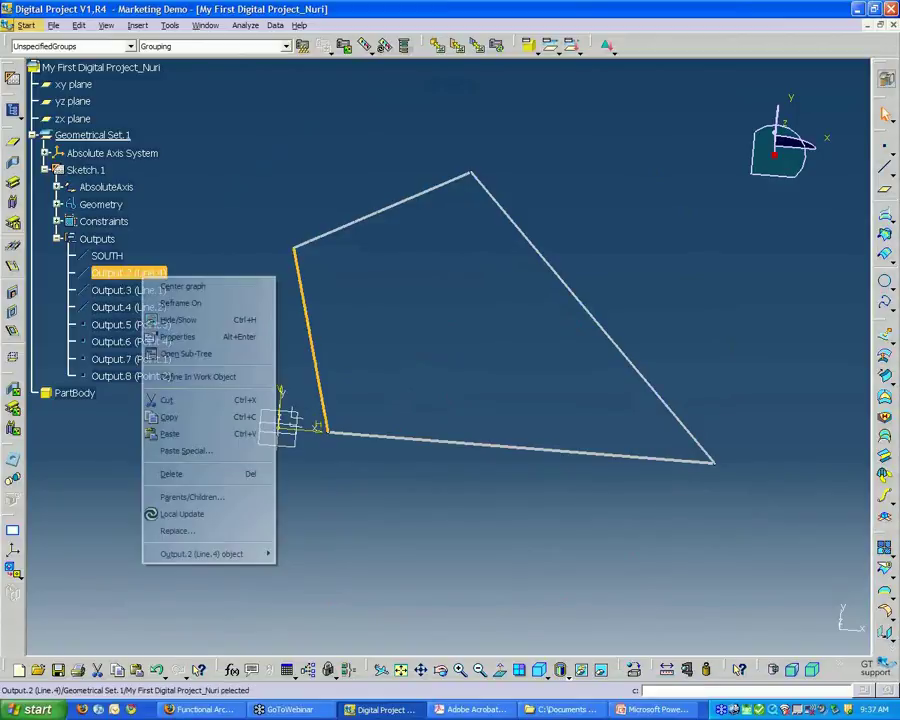
click(185, 336)
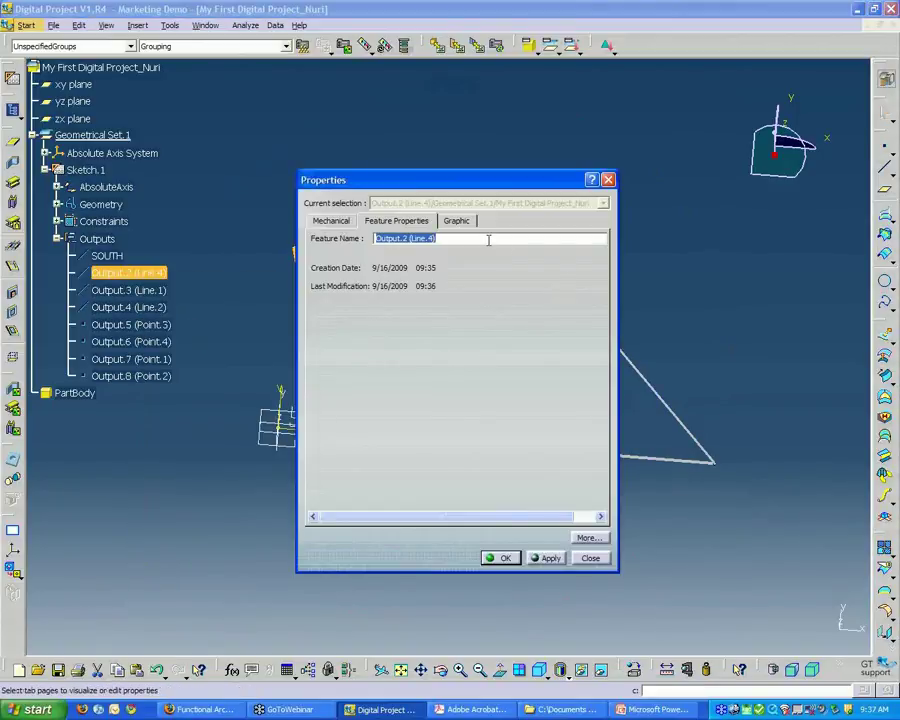
text(WEST)
key(Return)
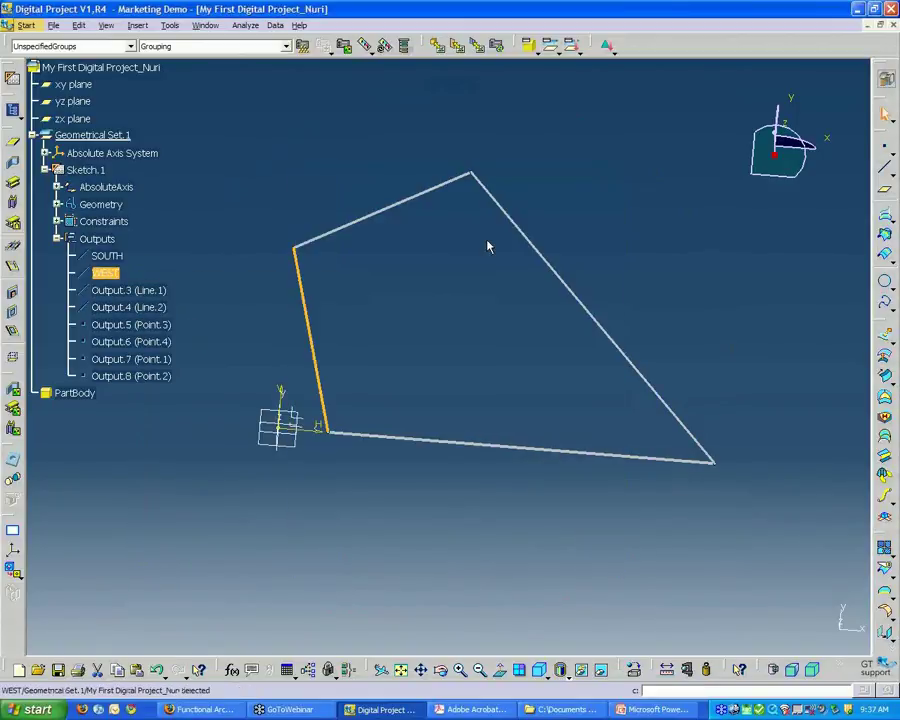
Rename Output.3 to NORTH and Output.4 to EAST.
click(165, 290)
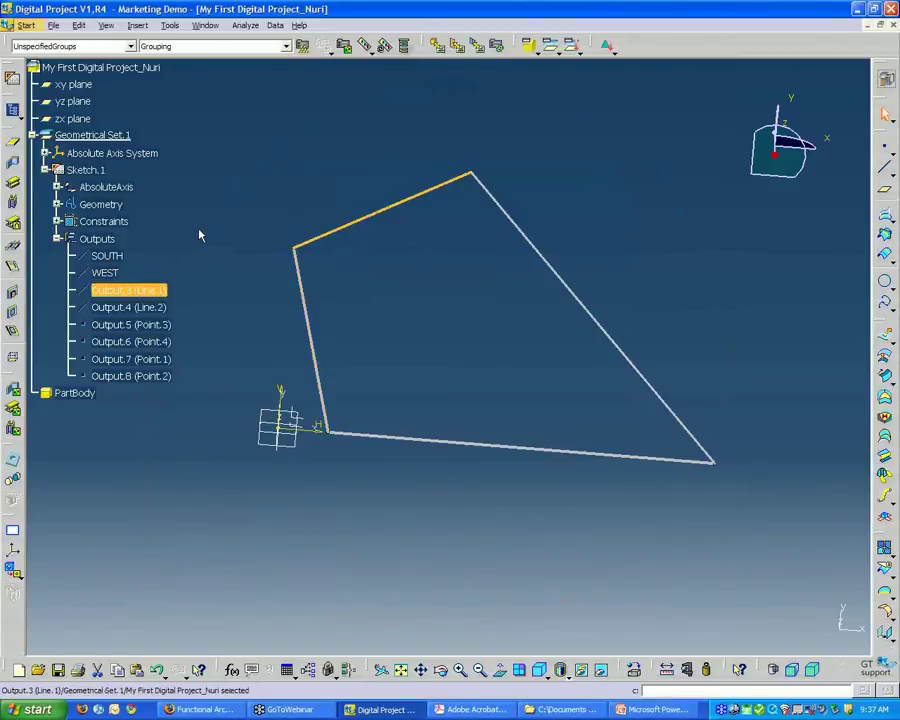
right_click(153, 291)
click(209, 349)
text(NORTH)
key(Return)
right_click(130, 307)
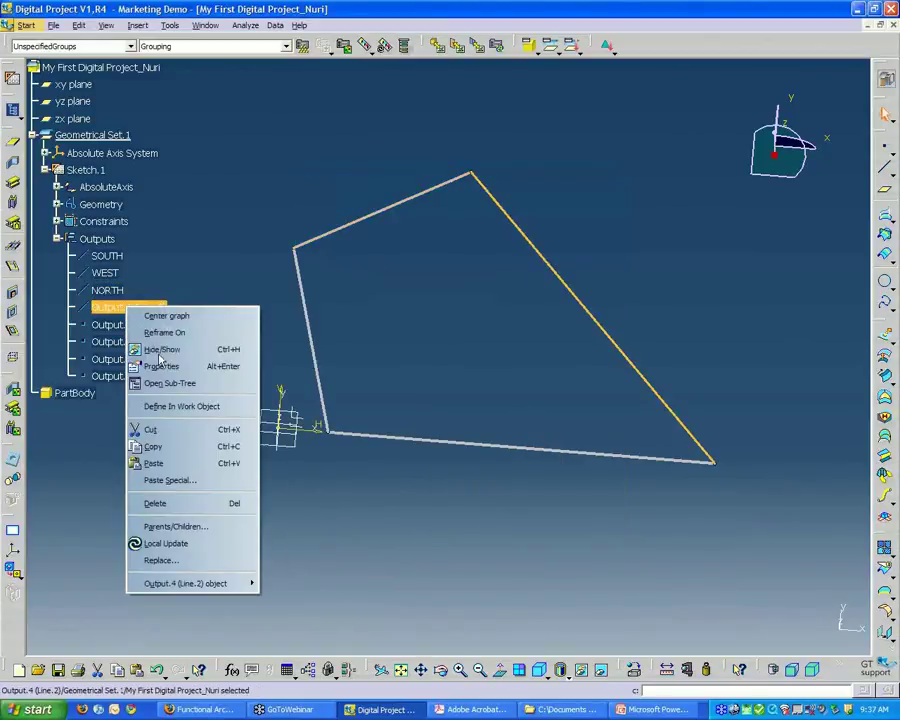
click(166, 368)
text(EAST)
key(Return)
click(404, 246)
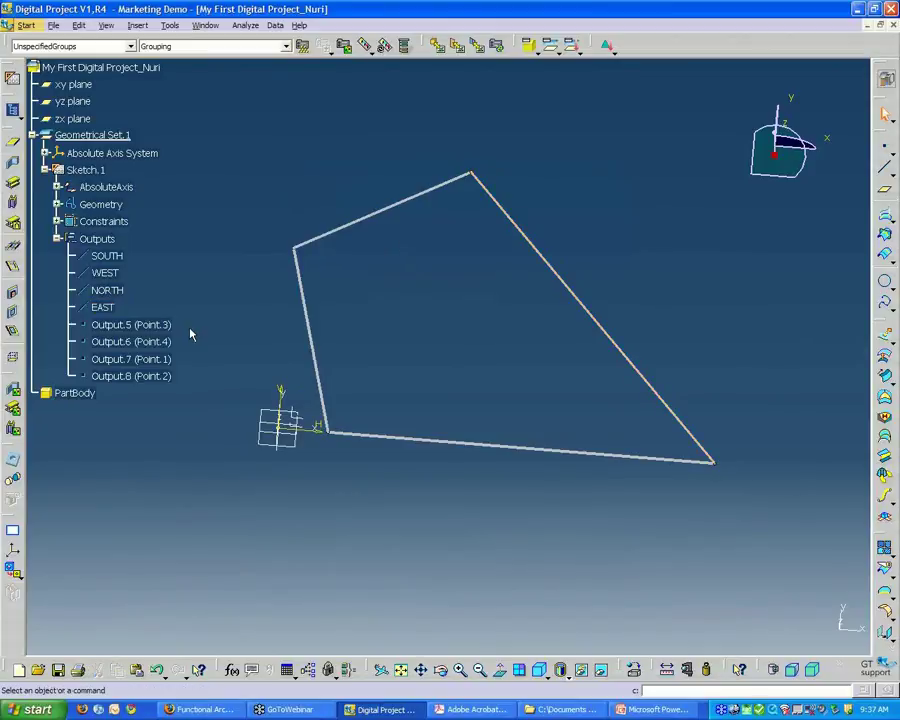
mouse_move(449, 375)
middle_down()
mouse_move(436, 408)
mouse_move(470, 300)
middle_up()
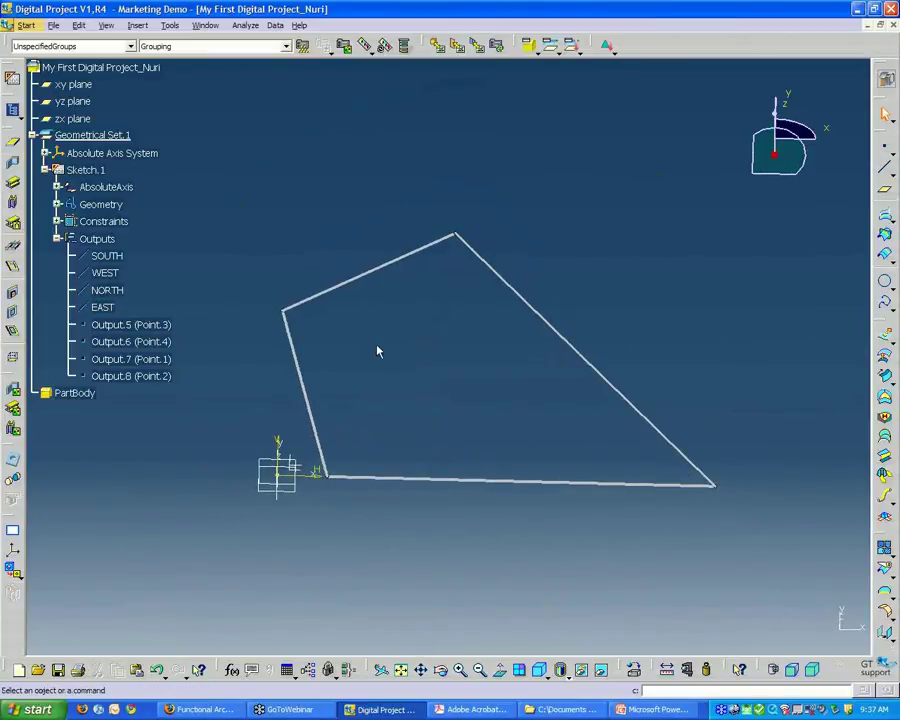
middle_drag(468, 410, 435, 366)
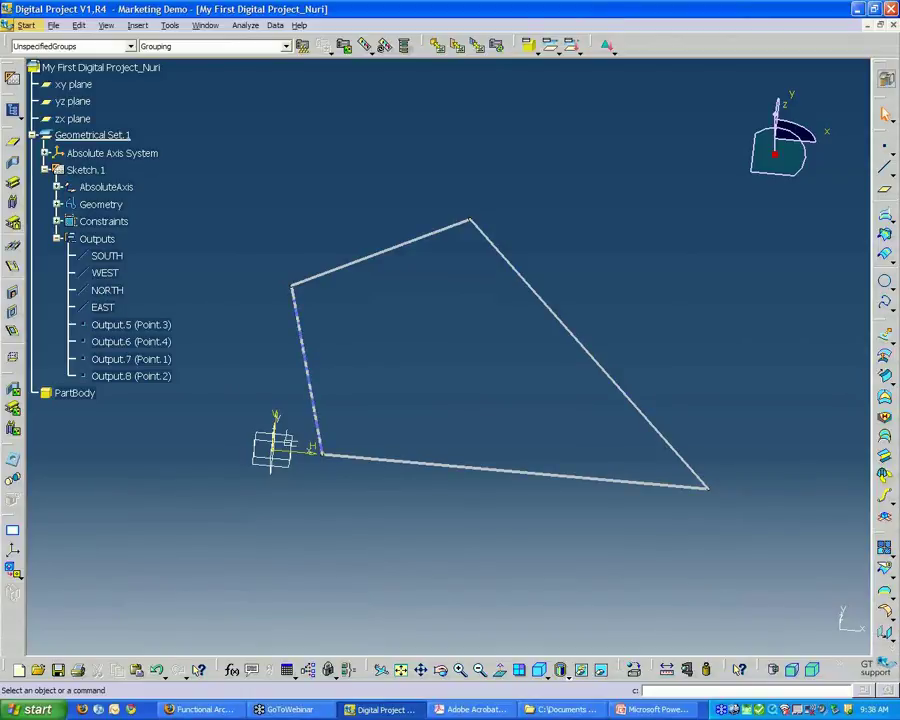
Hide the SOUTH, WEST, NORTH and EAST edge lines, leaving only the corner points shown.
click(111, 263)
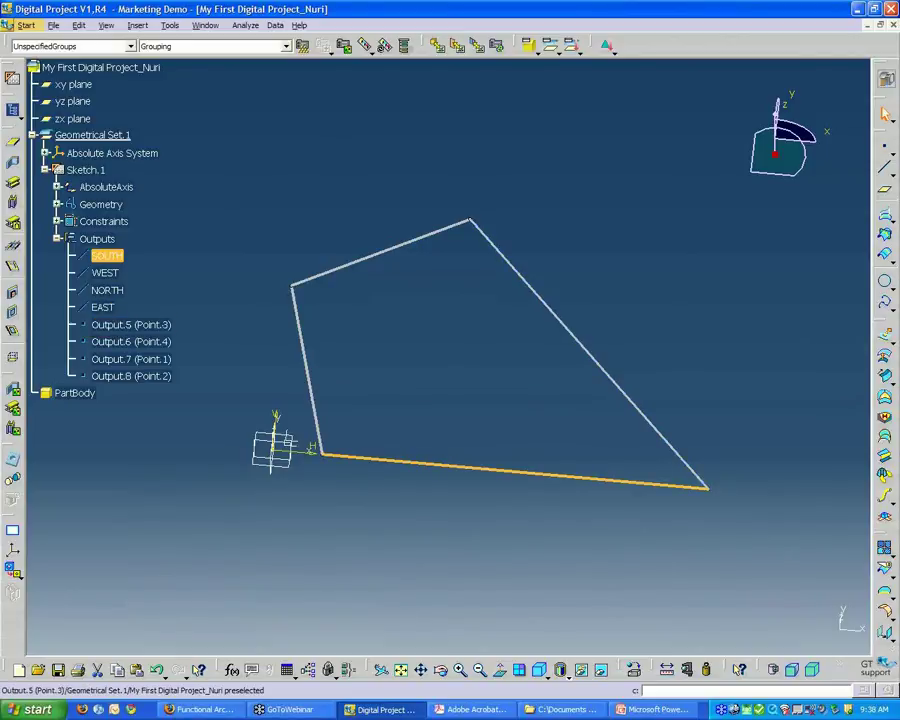
shift+click(105, 310)
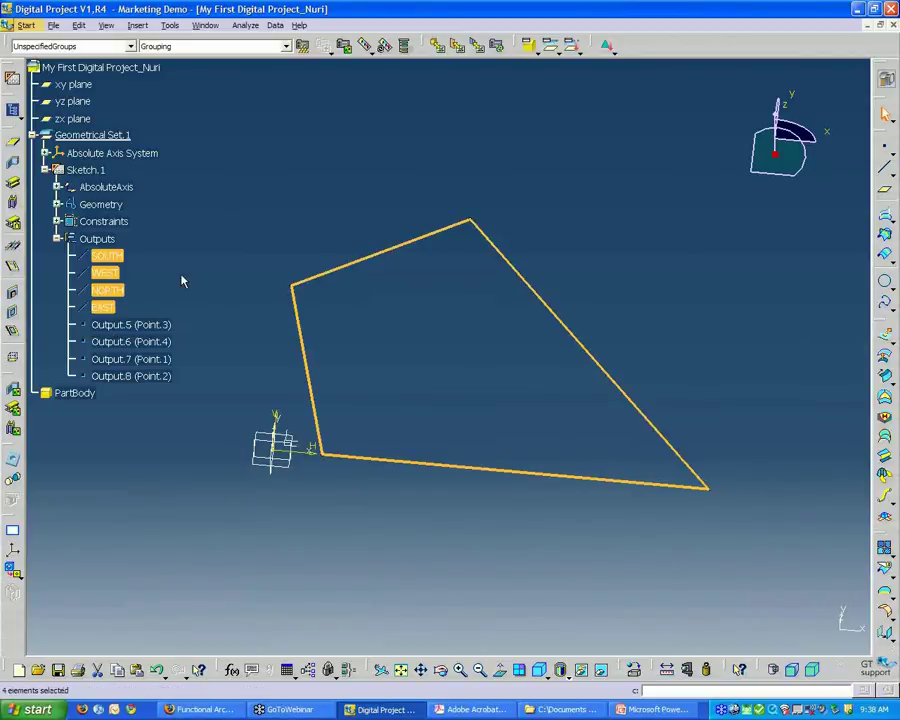
right_click(132, 262)
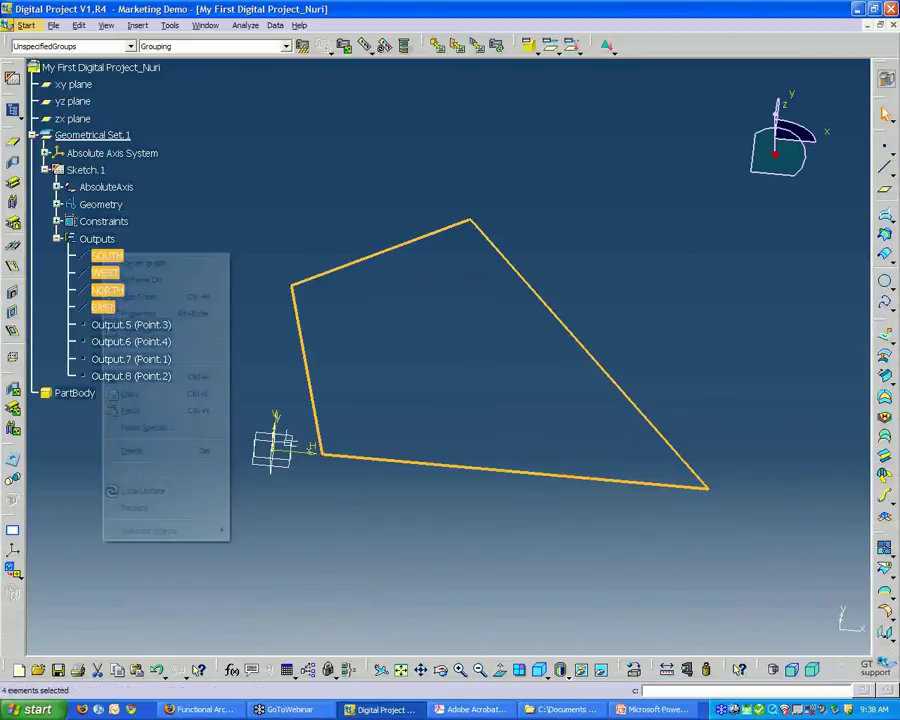
click(132, 284)
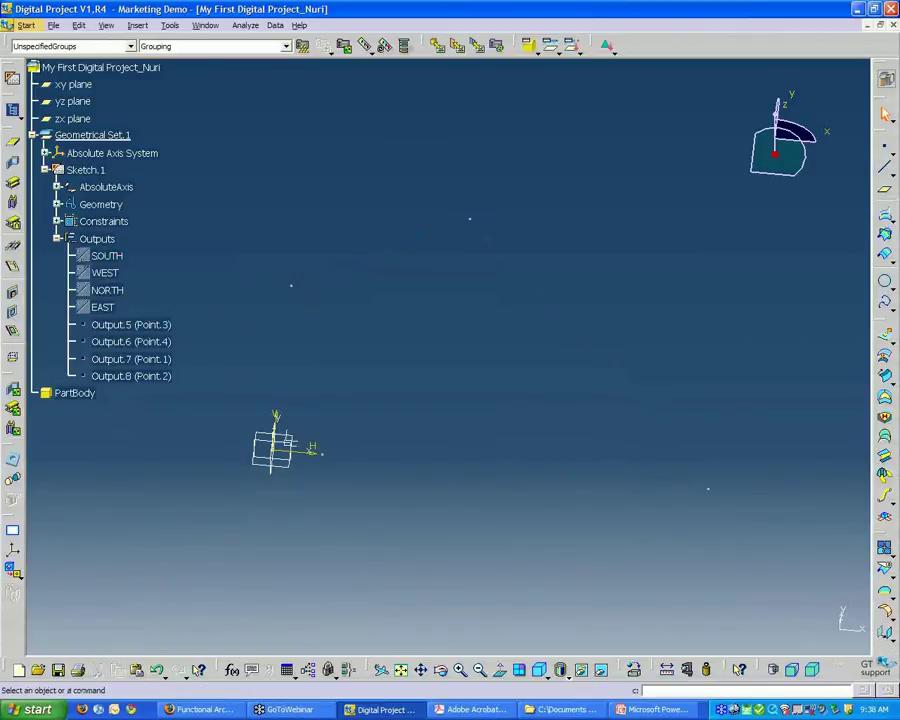
middle_drag(556, 540, 402, 484)
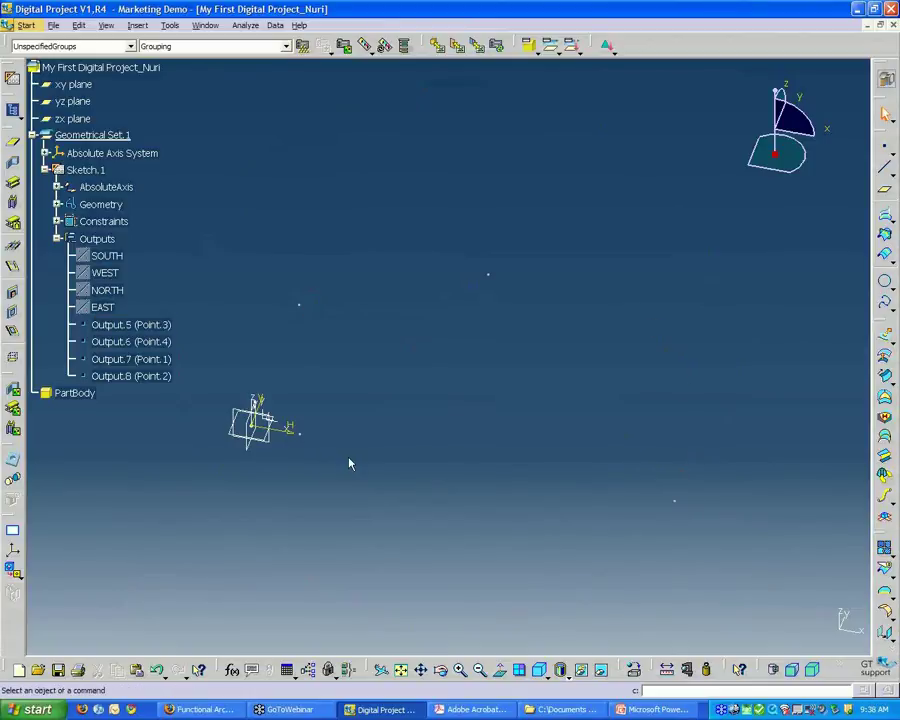
Start a new 3D line using the Point-Direction line type.
middle_drag(425, 470, 455, 504)
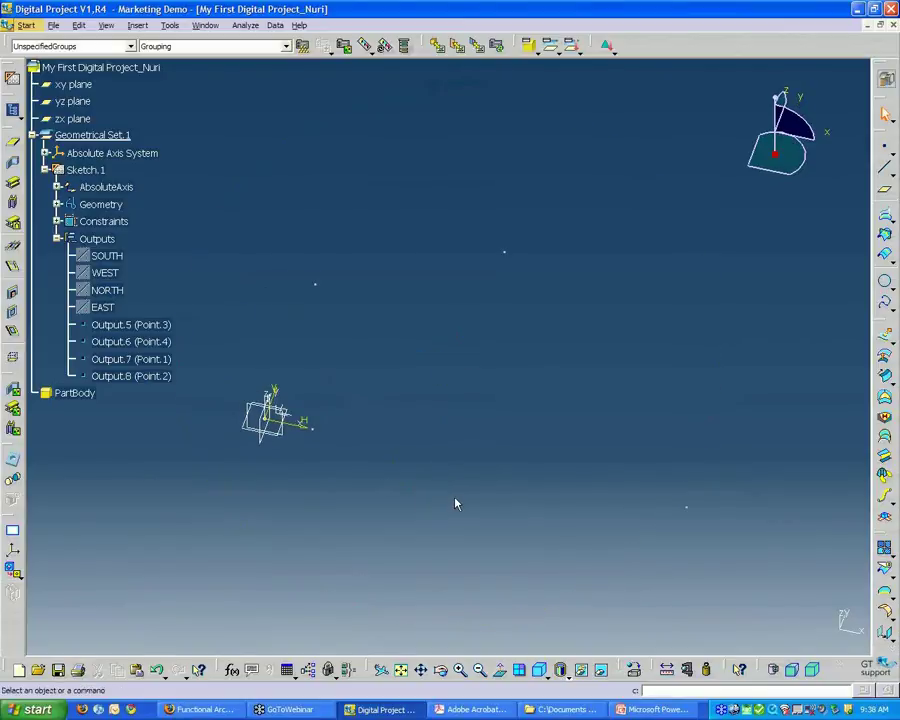
click(885, 172)
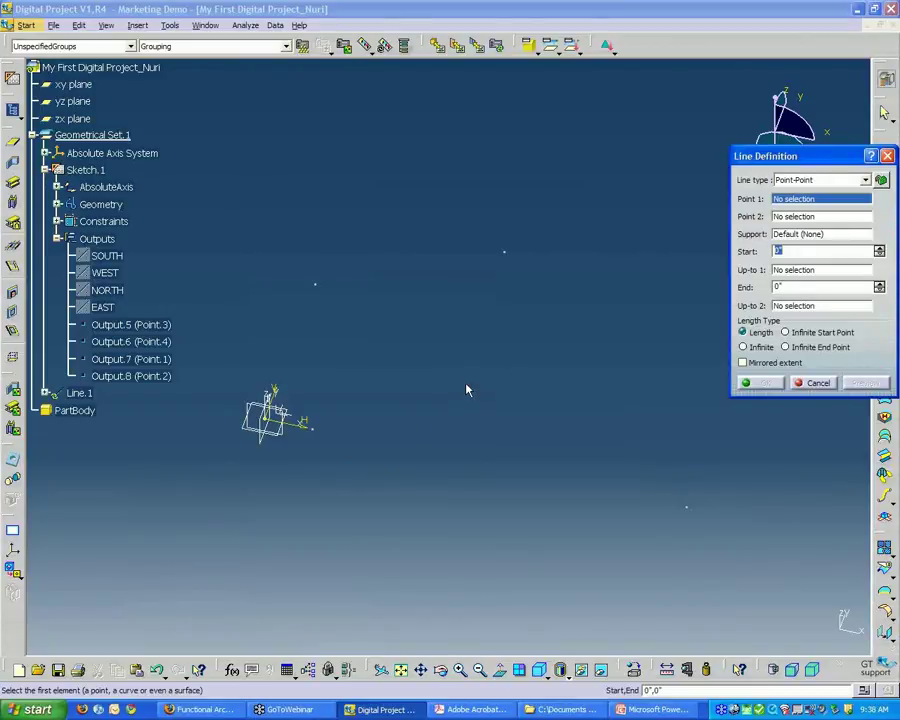
drag(790, 156, 614, 182)
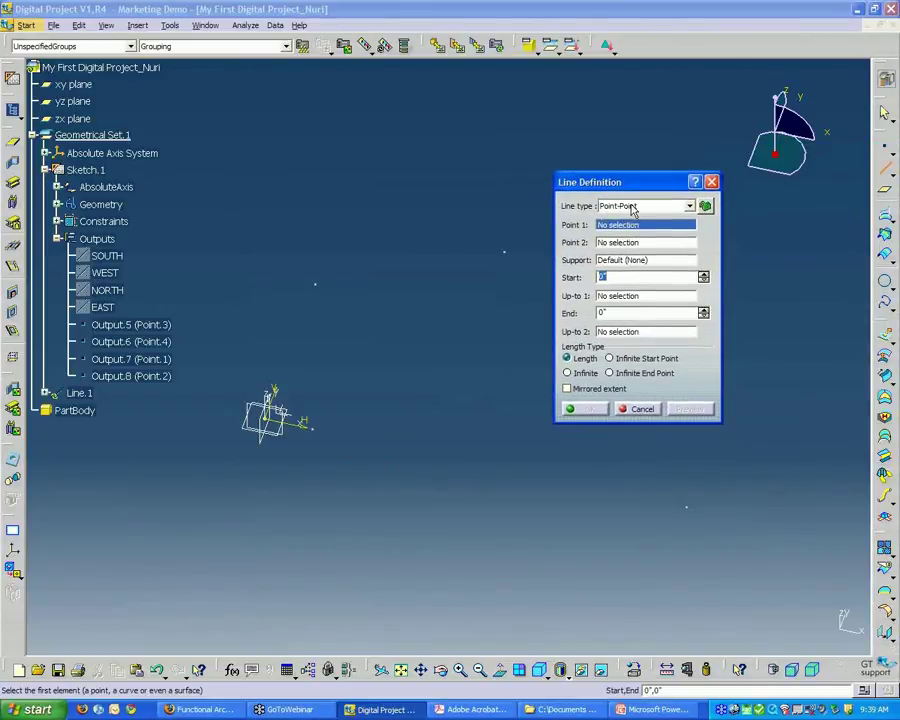
click(632, 206)
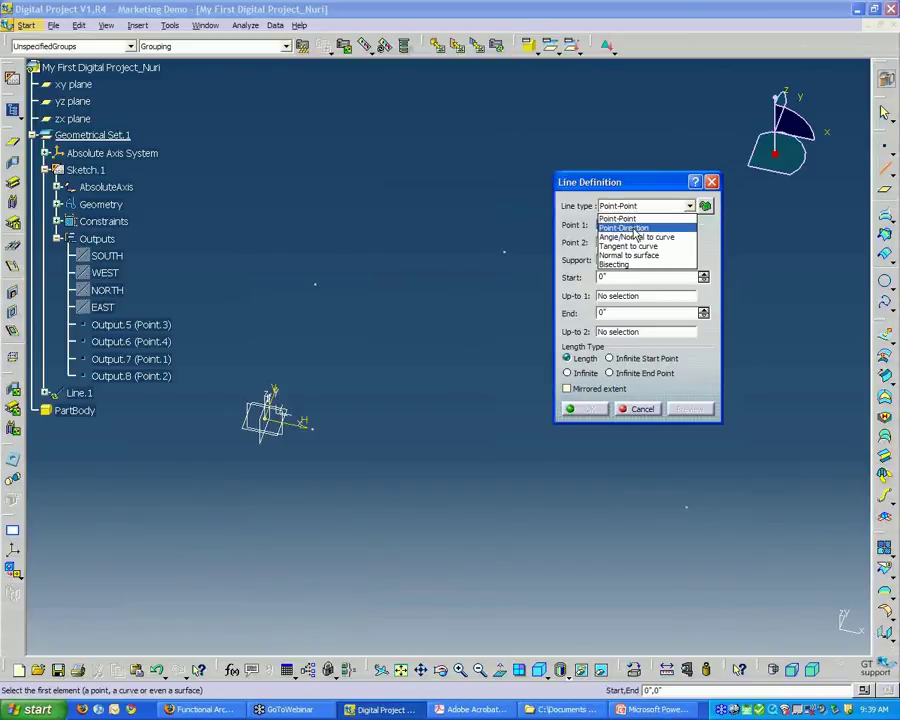
click(630, 228)
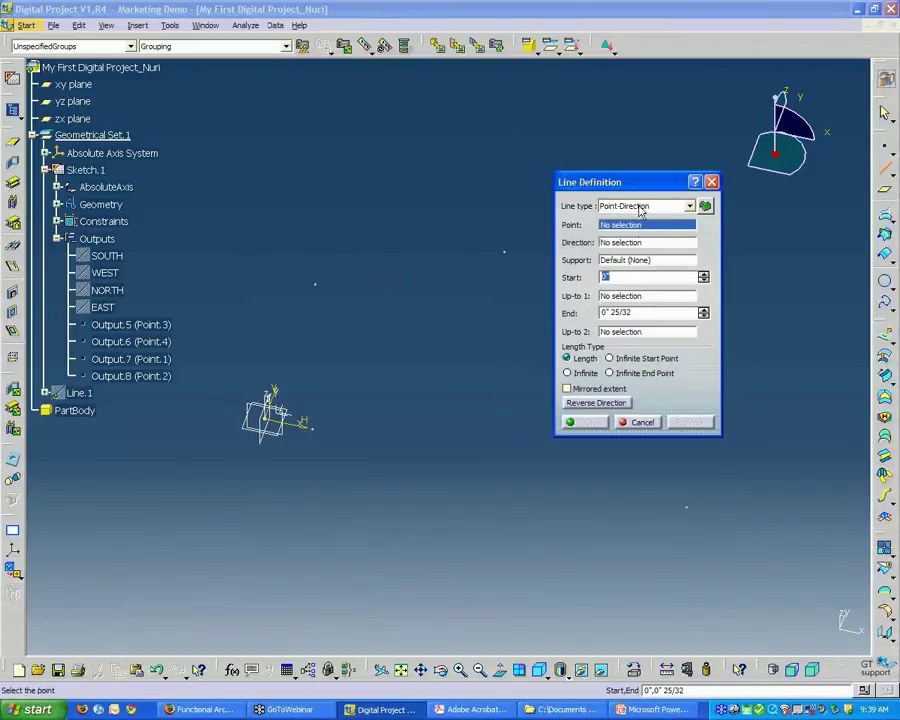
drag(640, 183, 672, 170)
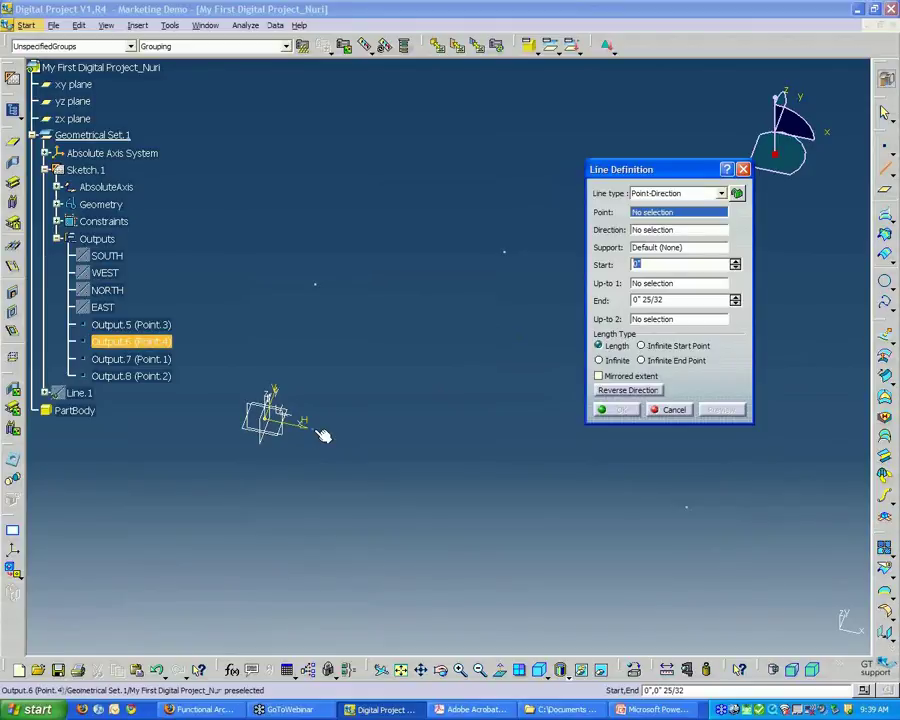
Create the line from Point.4, perpendicular to the xy plane, with End length 8.
click(322, 433)
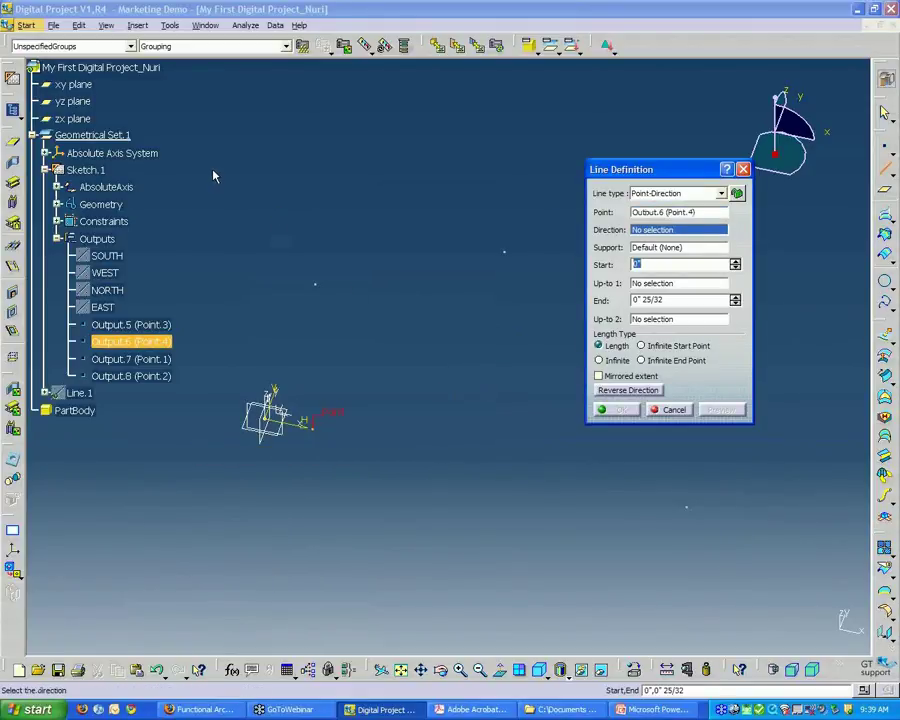
click(78, 86)
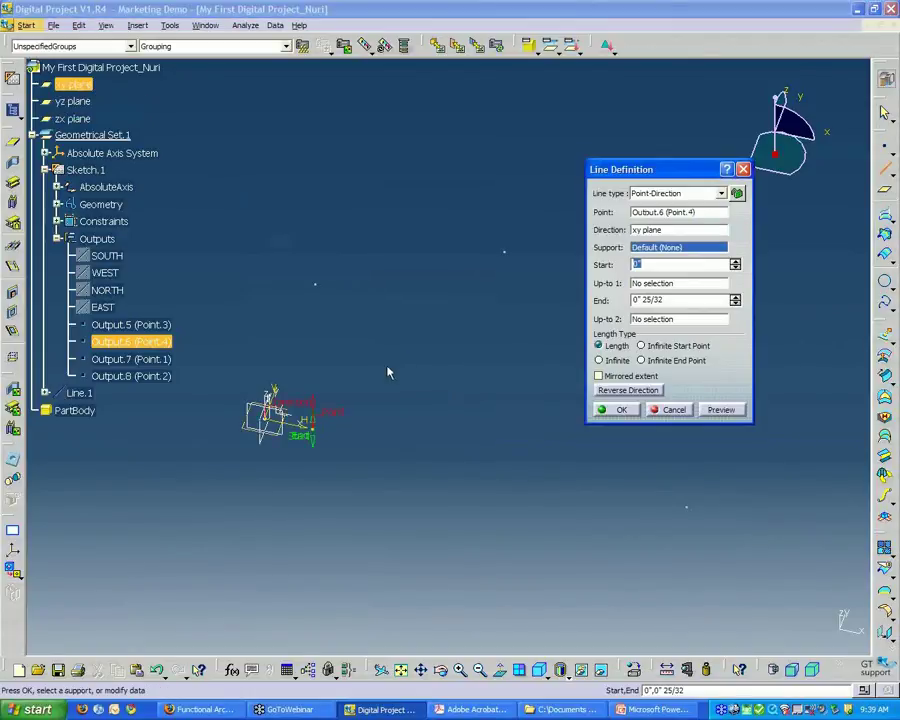
middle_drag(370, 352, 418, 424)
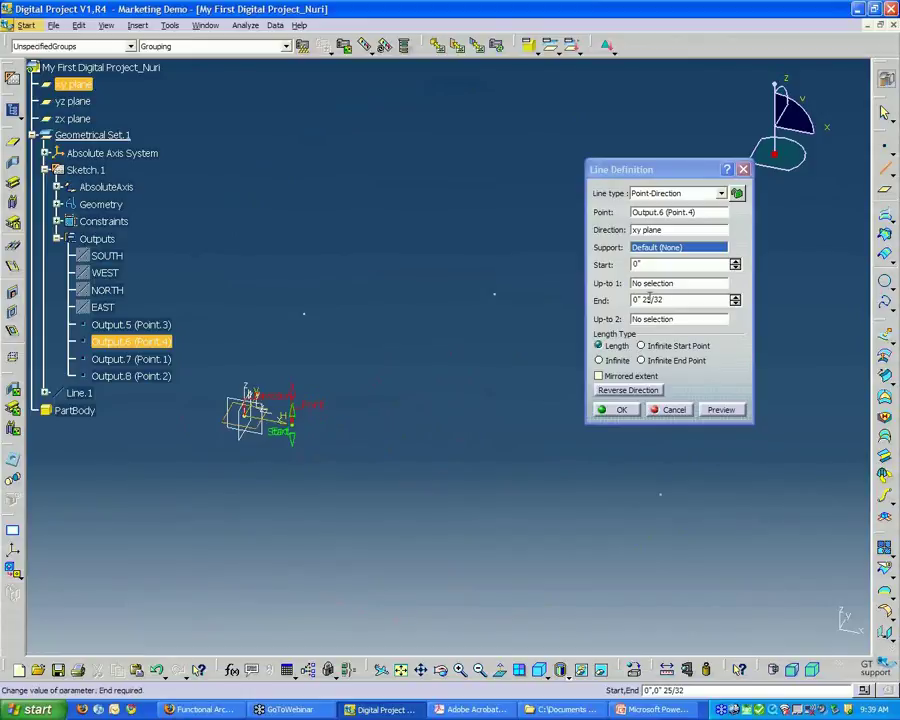
key(Return)
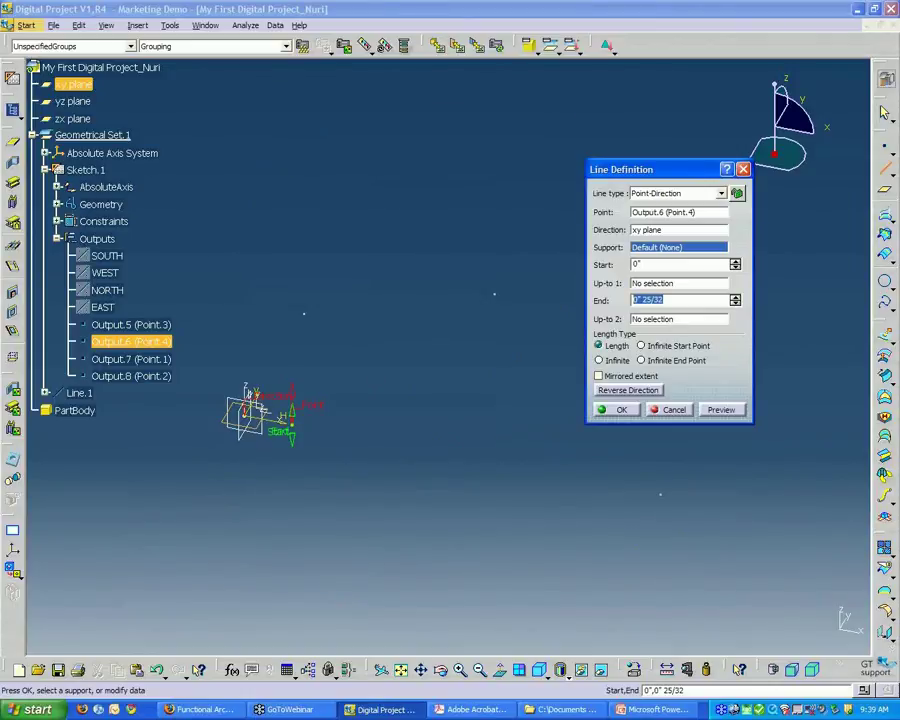
text(8)
click(660, 264)
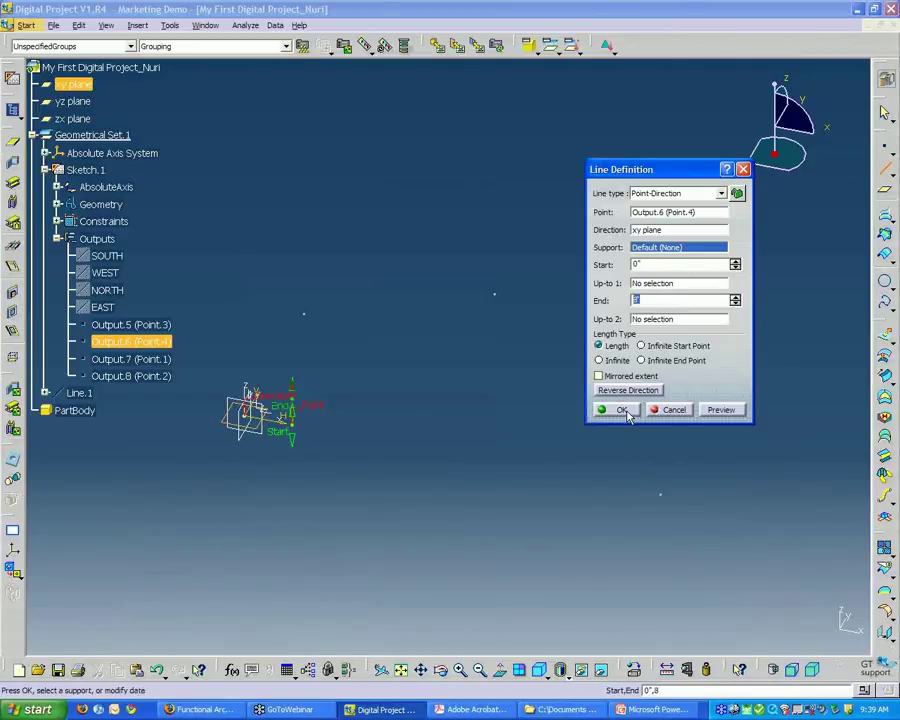
click(625, 410)
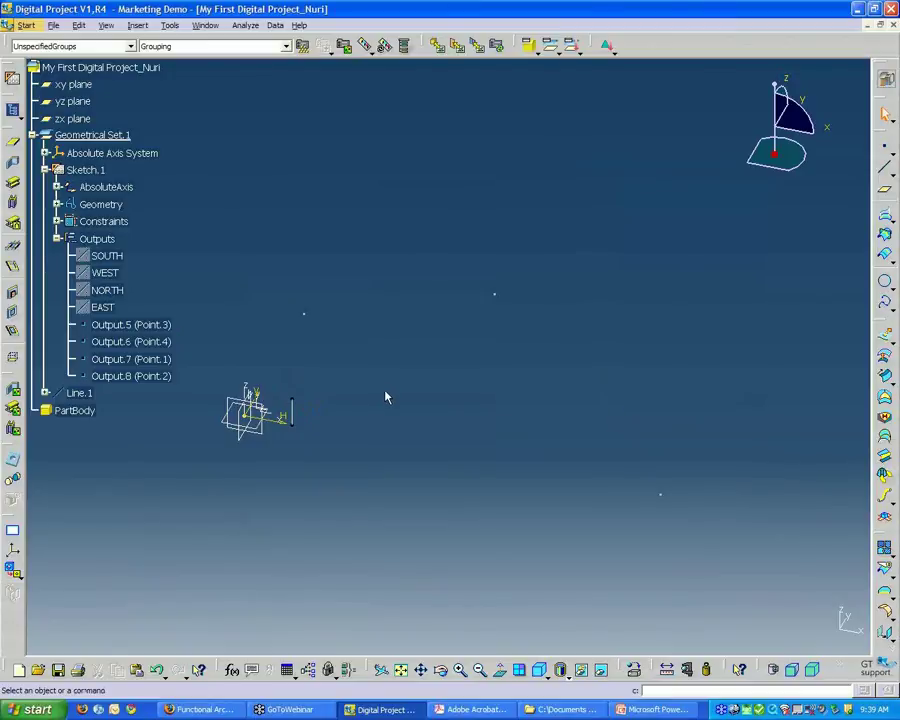
Add an 18-long vertical line at Point.1, normal to the xy plane.
middle_drag(321, 398, 297, 354)
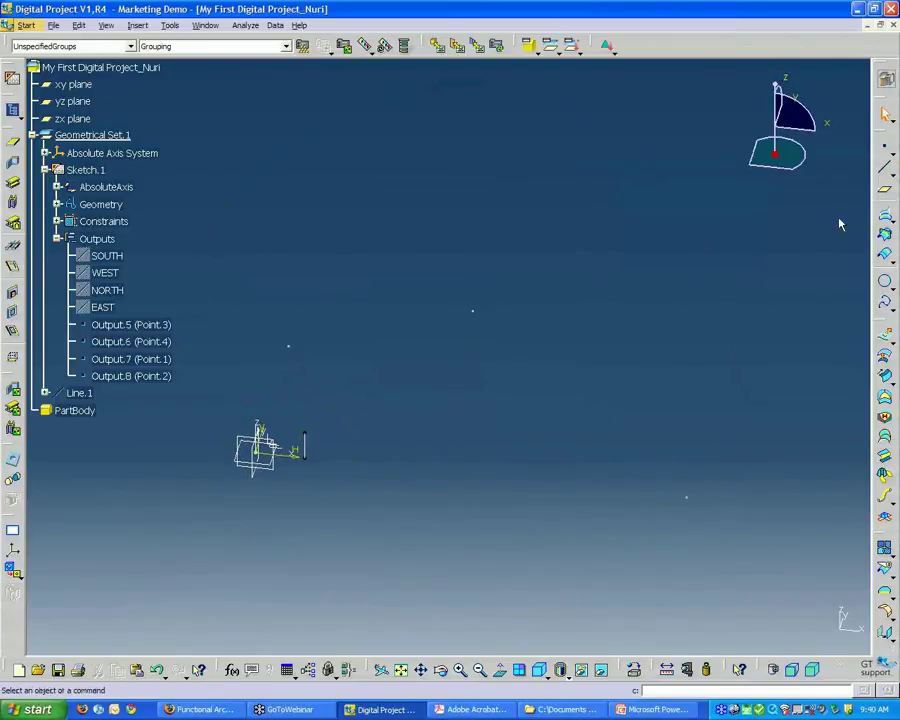
click(886, 171)
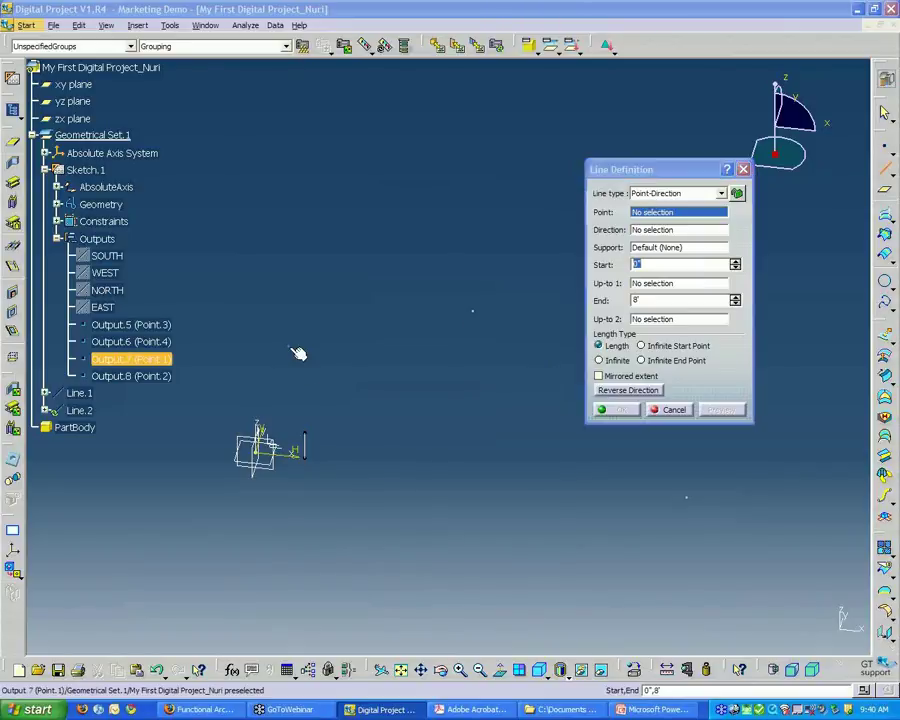
click(297, 352)
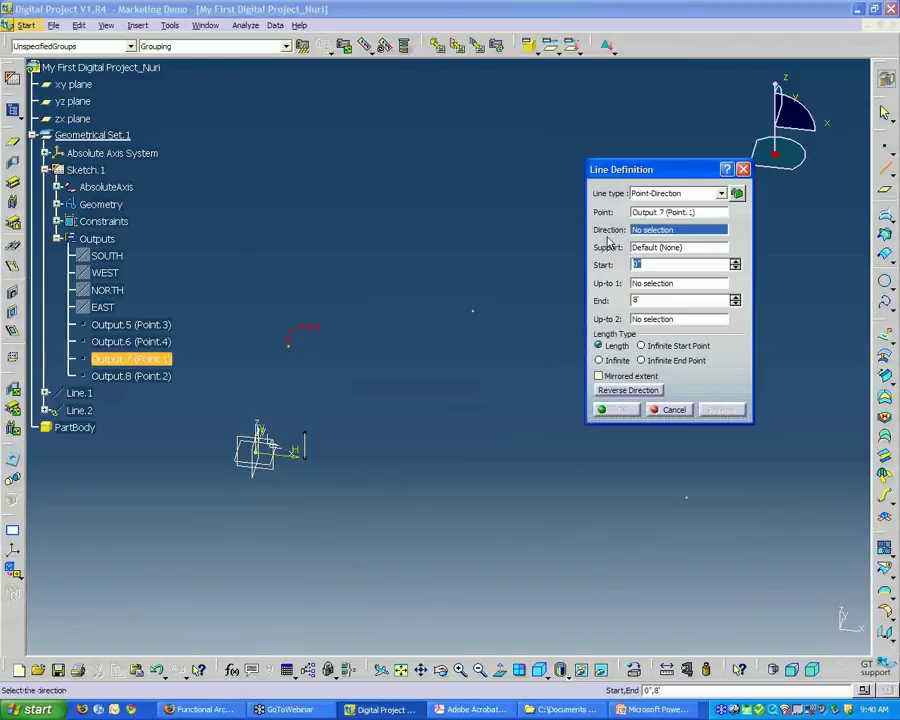
click(73, 86)
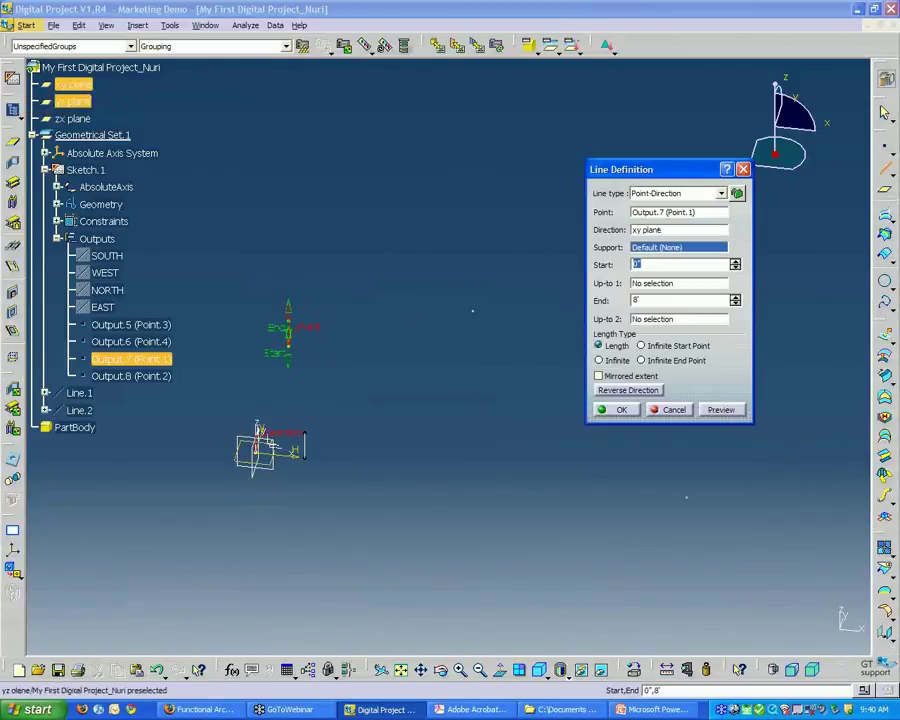
click(636, 300)
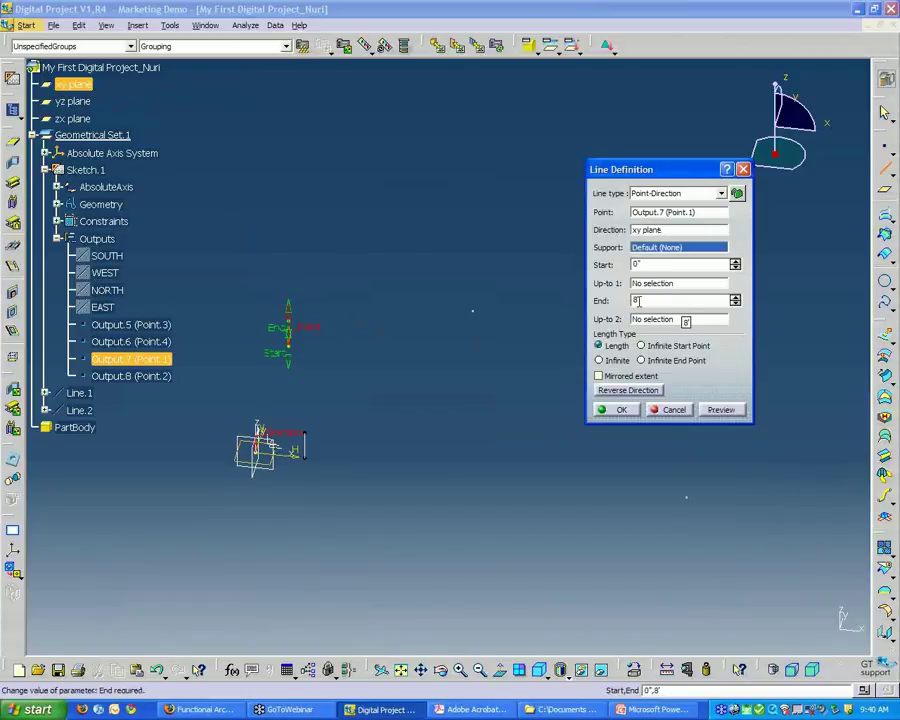
text(1)
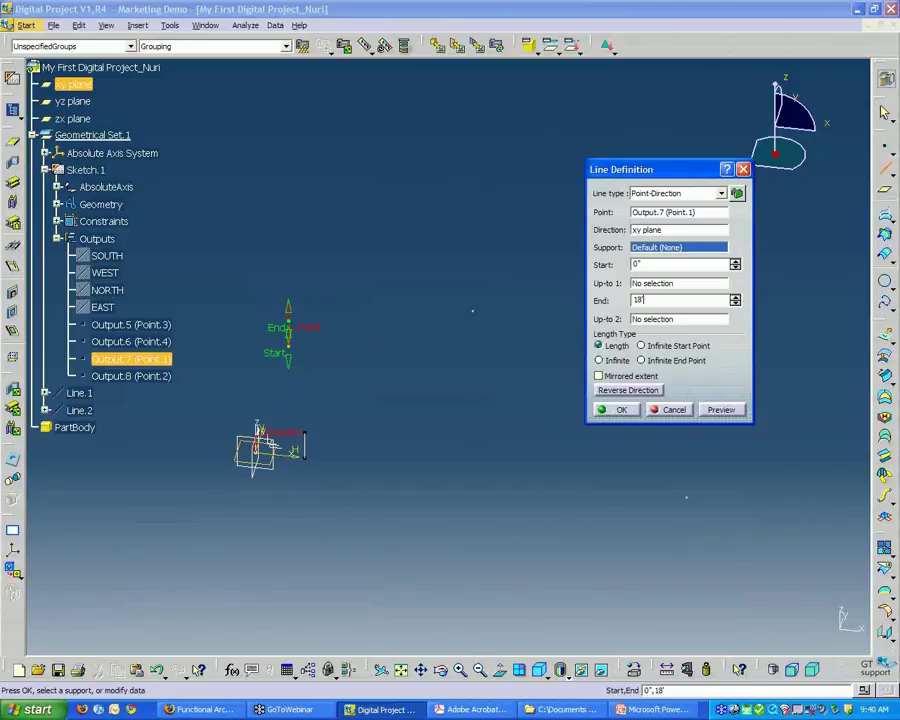
click(617, 410)
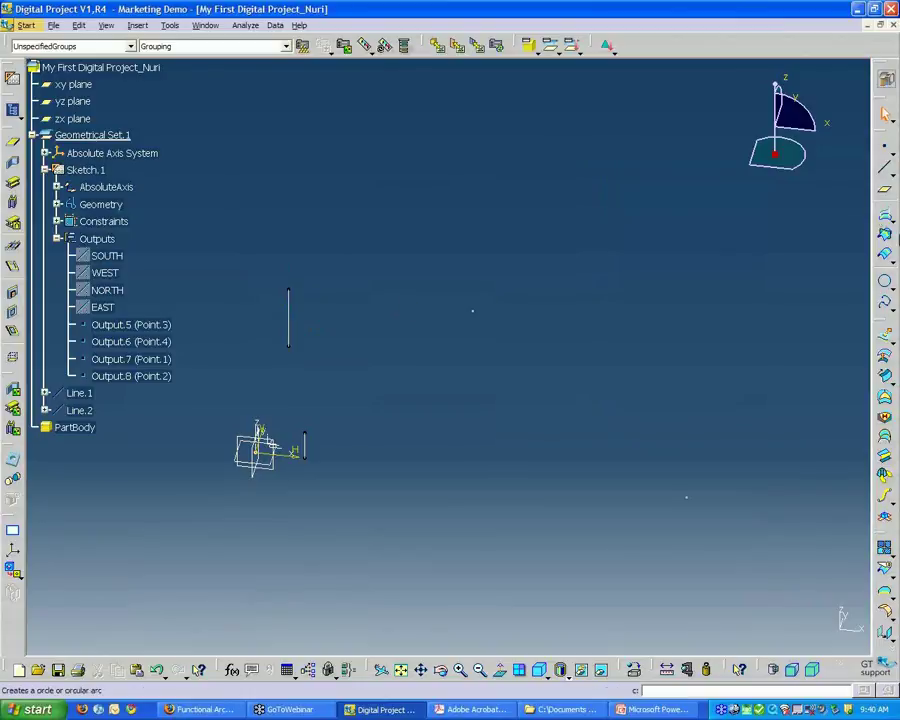
Add an 8-long vertical line at Point.2, normal to the xy plane.
click(884, 170)
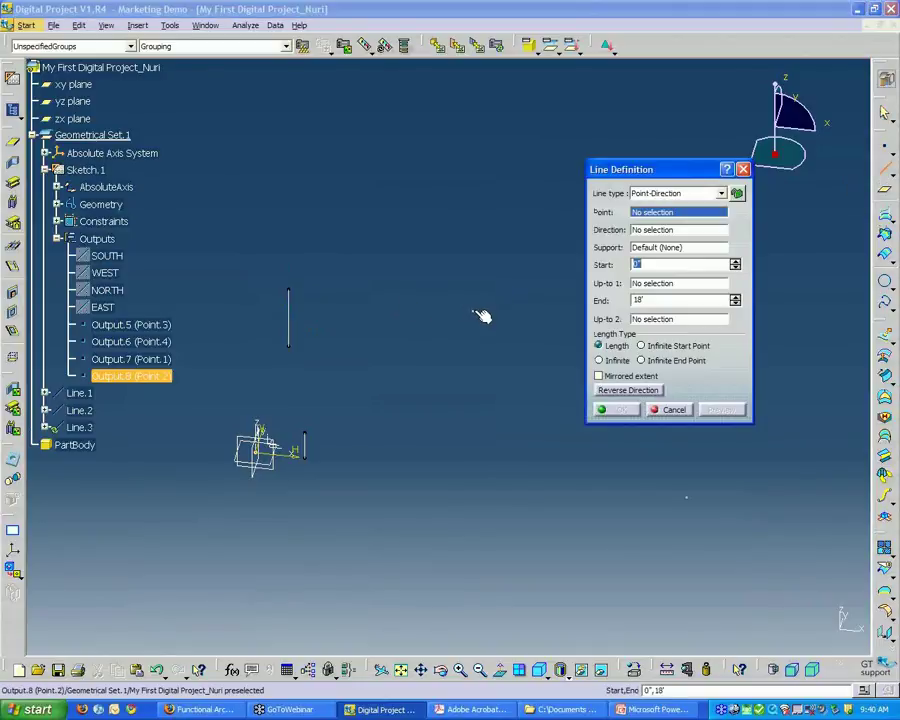
click(481, 315)
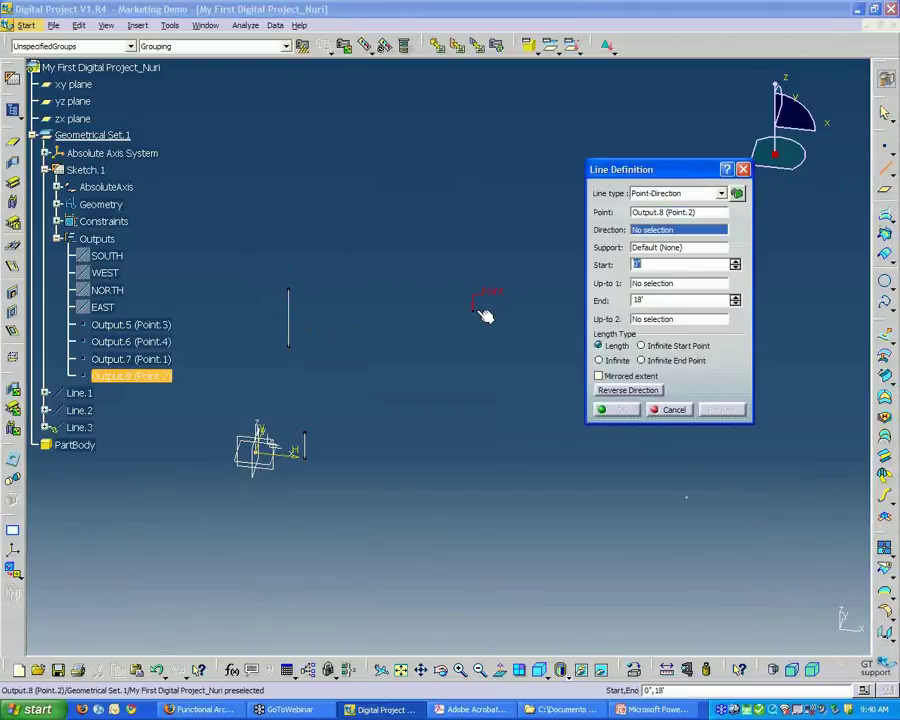
click(72, 84)
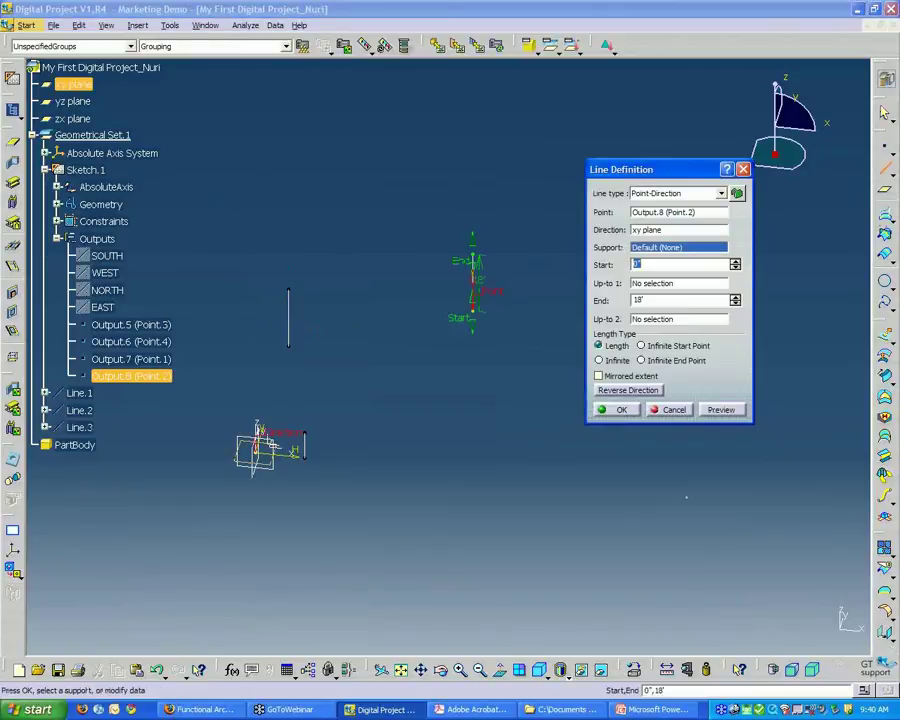
click(648, 300)
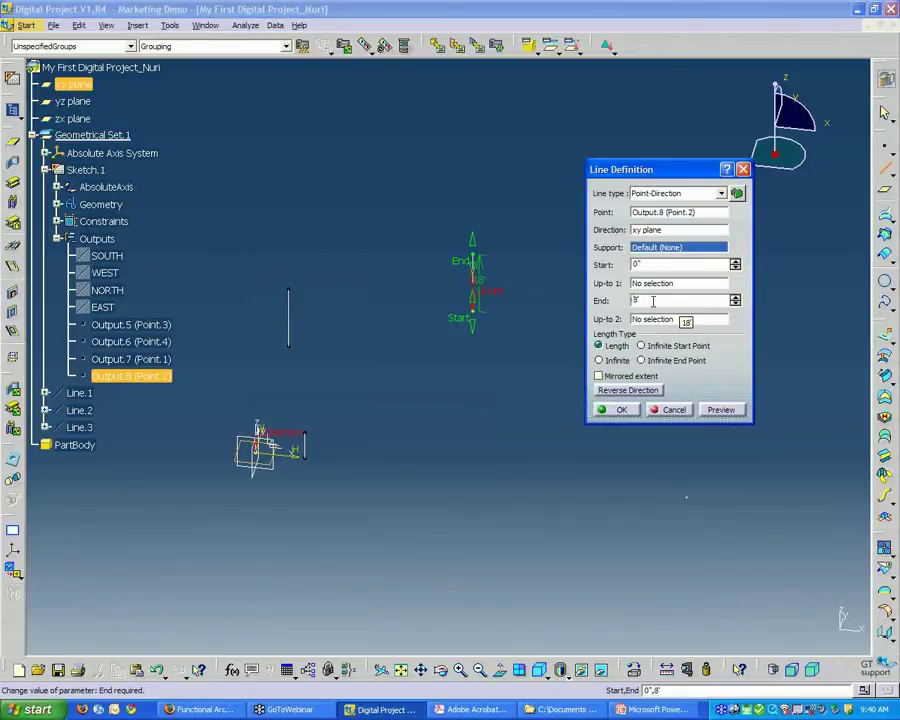
key(Return)
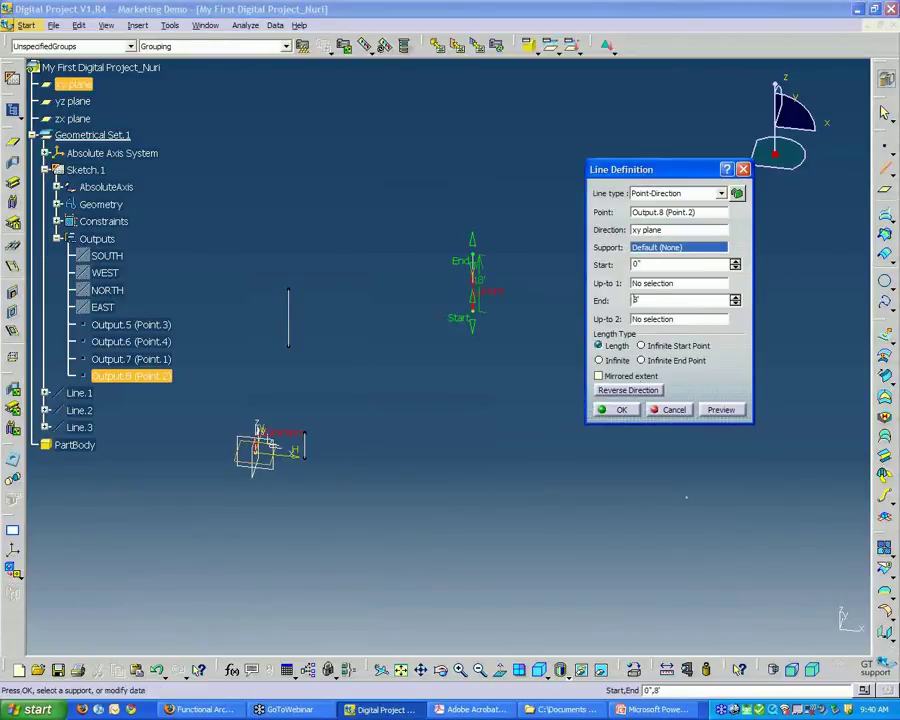
click(617, 409)
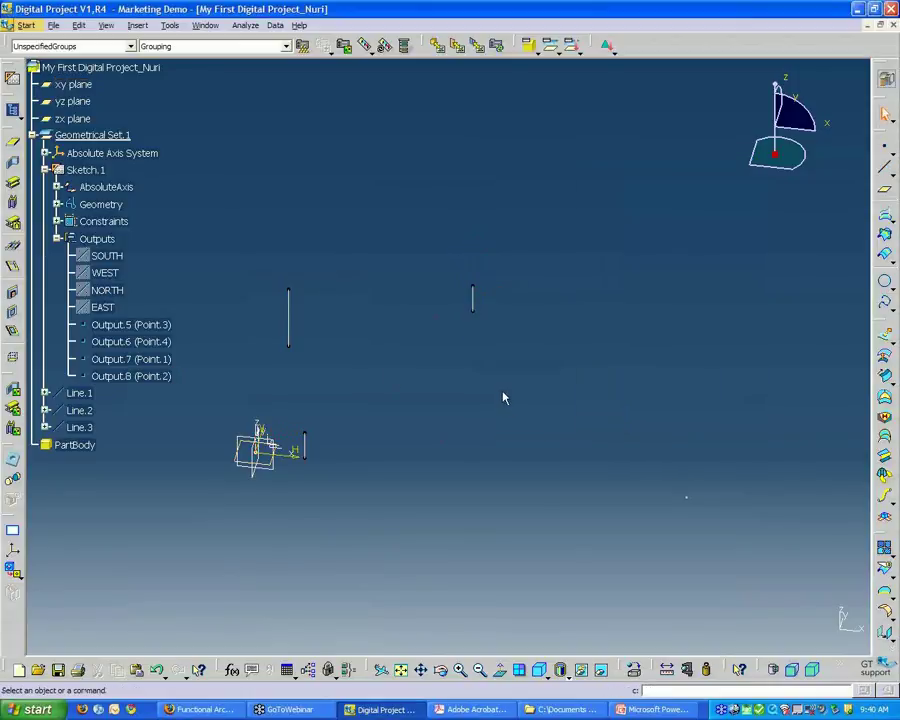
middle_drag(503, 398, 717, 490)
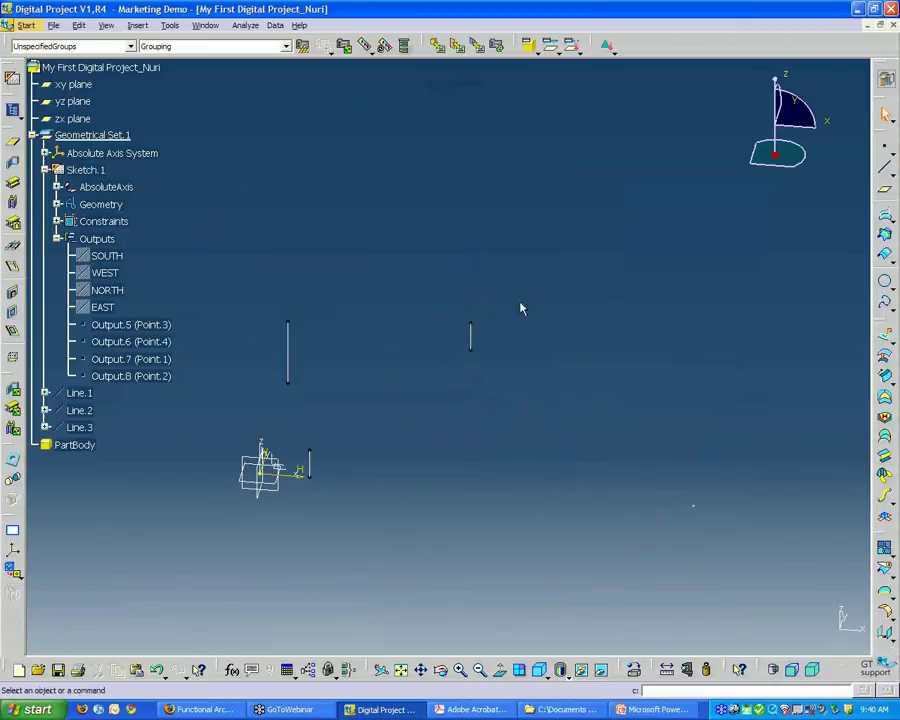
middle_drag(502, 488, 481, 466)
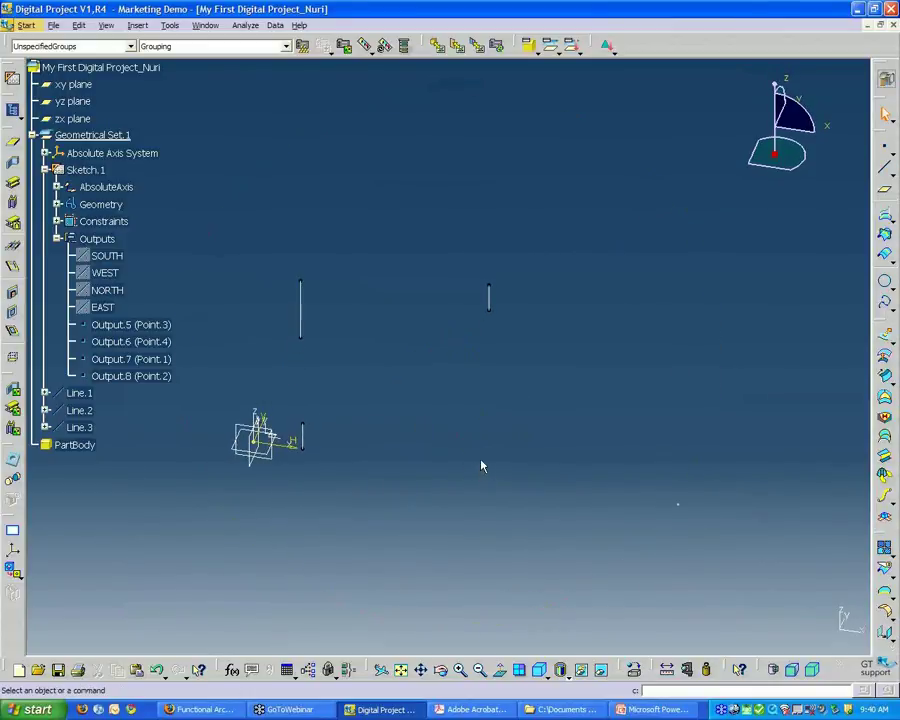
Start Plane.1, move the Plane Definition dialog near the model, and list the plane types.
click(885, 195)
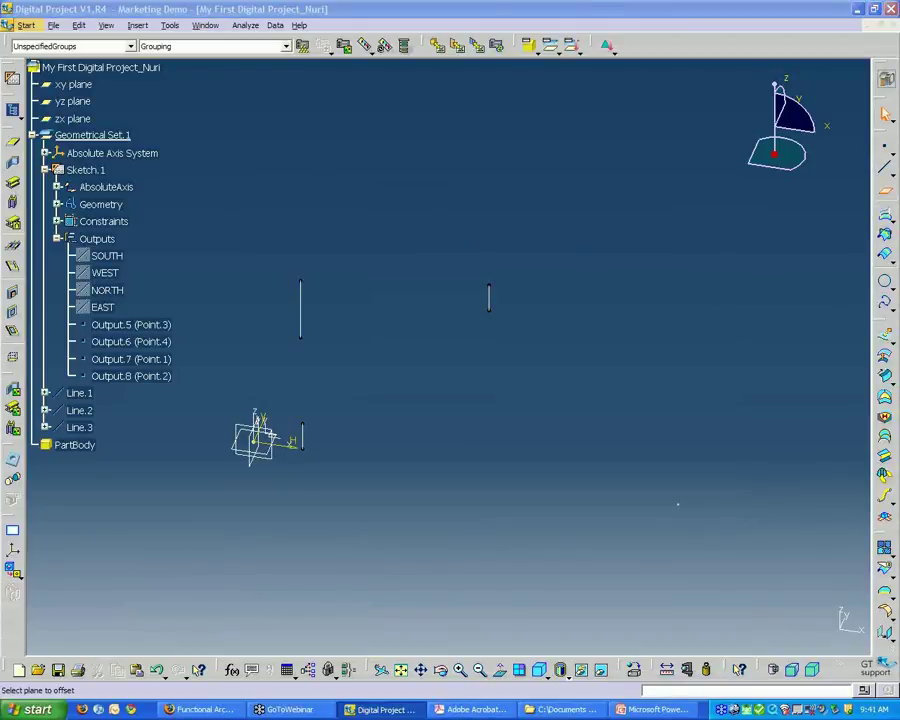
drag(843, 210, 691, 169)
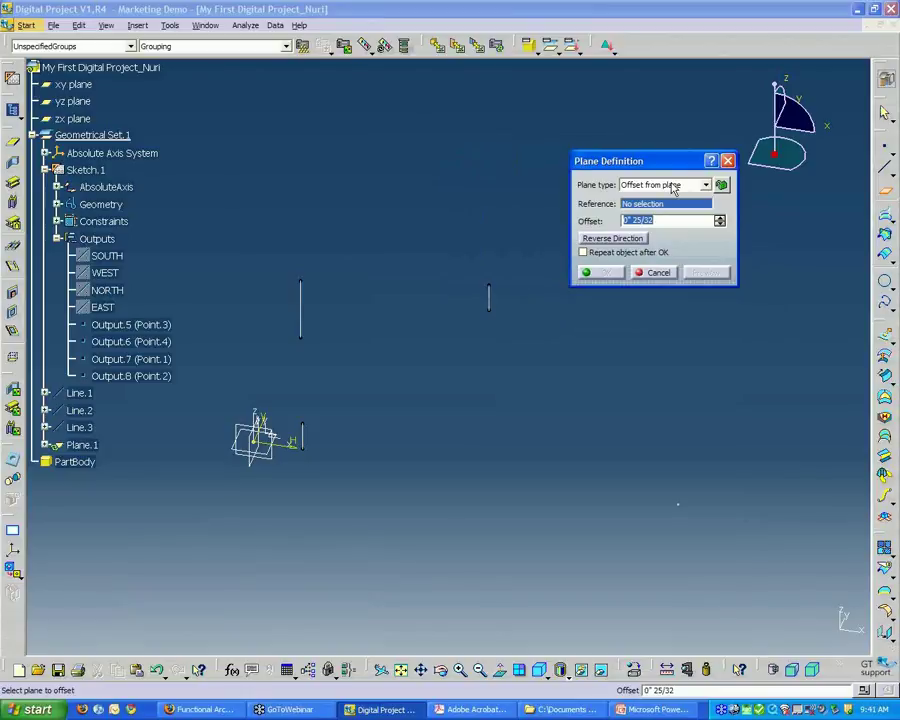
click(673, 189)
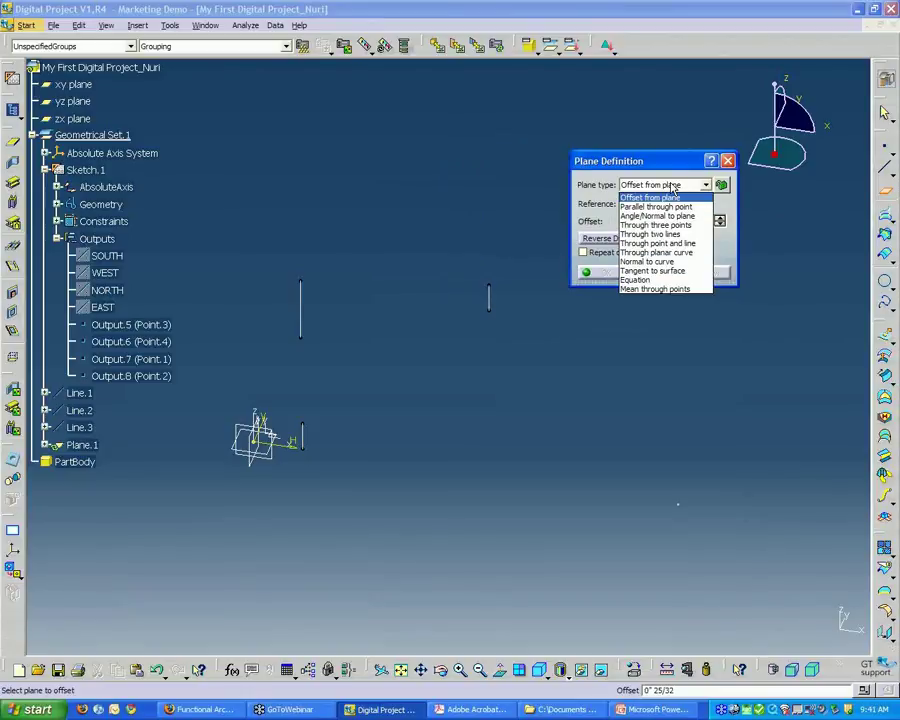